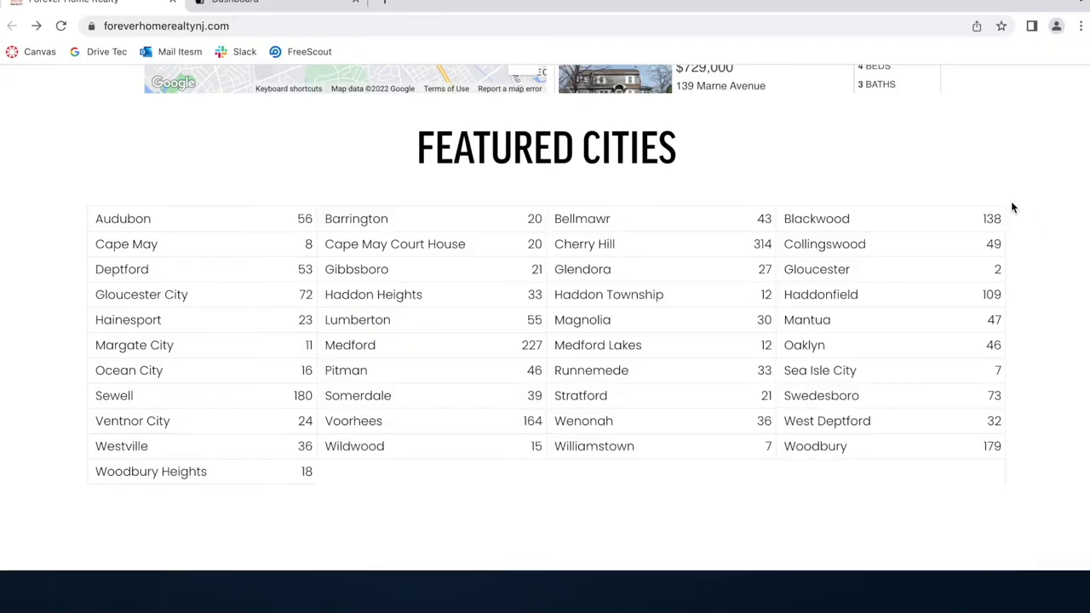
Step: Look over the Featured Cities grid on the home page and open Barrington's property listings
{"action": "scroll", "coordinate": [486, 236], "scroll_direction": "up", "scroll_amount": 15}
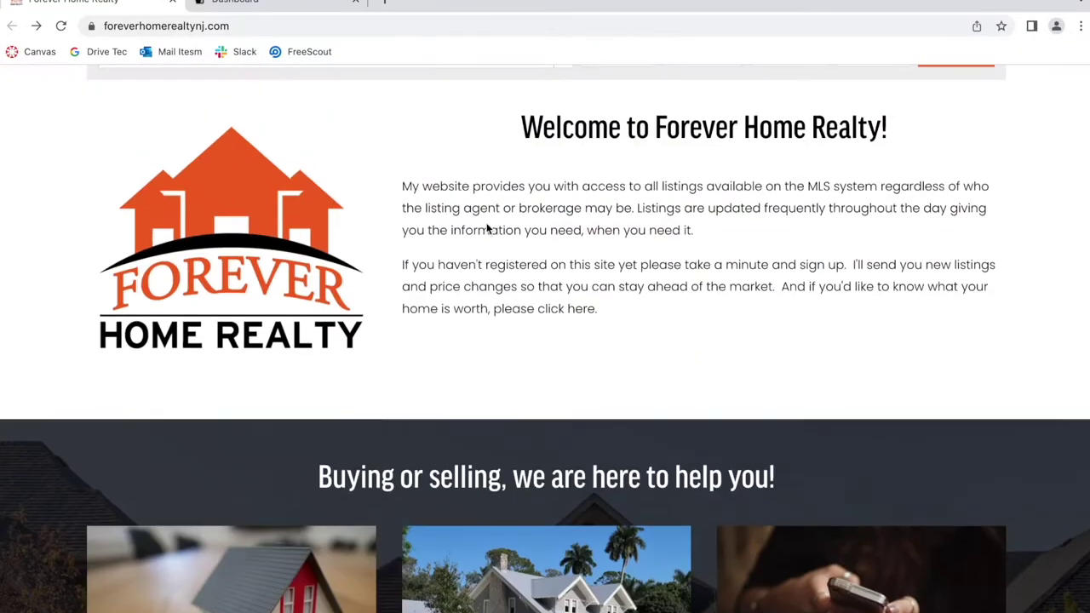
{"action": "scroll", "coordinate": [488, 236], "scroll_direction": "down", "scroll_amount": 15}
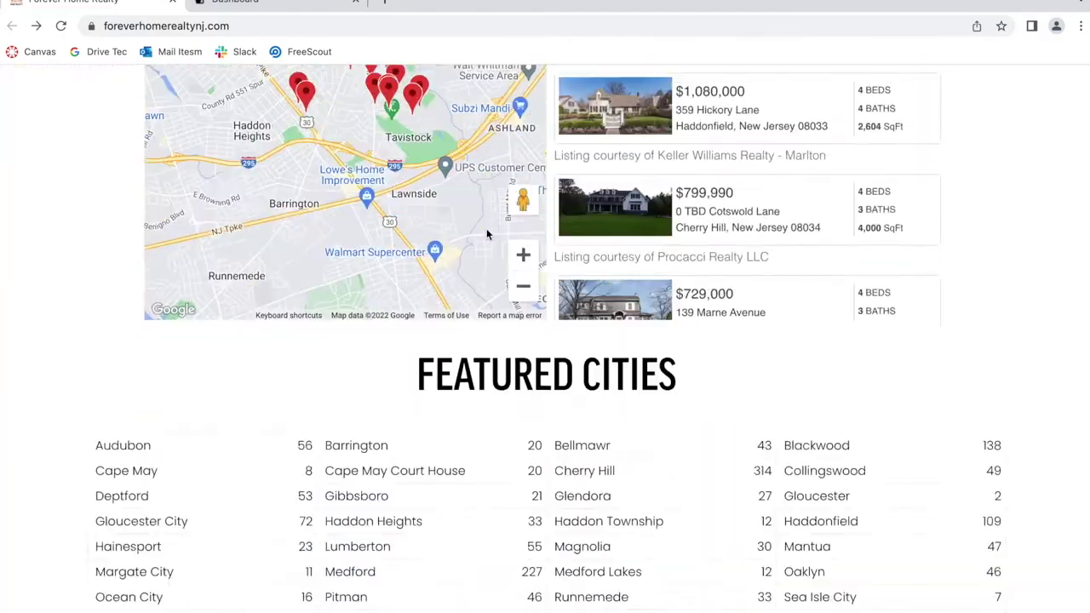
{"action": "scroll", "coordinate": [488, 236], "scroll_direction": "up", "scroll_amount": 1}
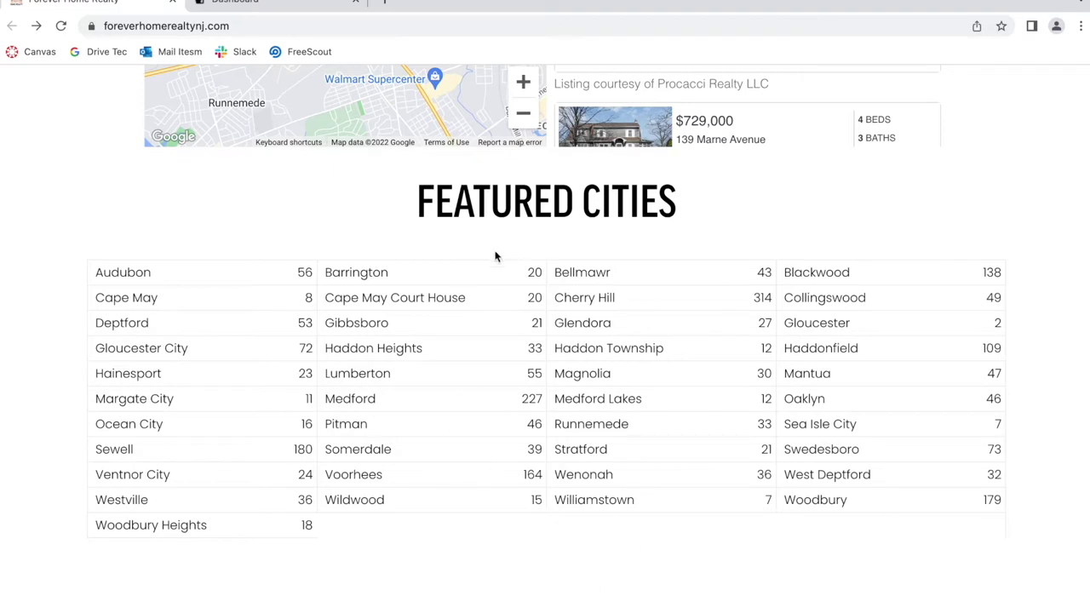
{"action": "left_click", "coordinate": [402, 276]}
{"action": "scroll", "coordinate": [407, 279], "scroll_direction": "down", "scroll_amount": 3}
{"action": "scroll", "coordinate": [407, 279], "scroll_direction": "down", "scroll_amount": 14}
{"action": "scroll", "coordinate": [407, 279], "scroll_direction": "down", "scroll_amount": 7}
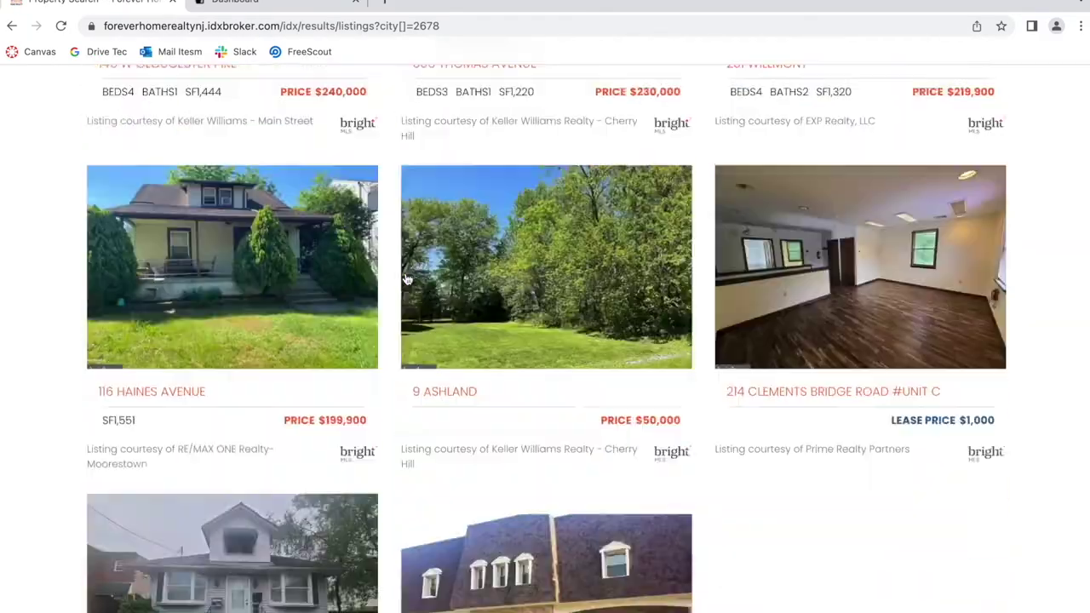
{"action": "scroll", "coordinate": [406, 281], "scroll_direction": "up", "scroll_amount": 8}
{"action": "scroll", "coordinate": [406, 283], "scroll_direction": "up", "scroll_amount": 10}
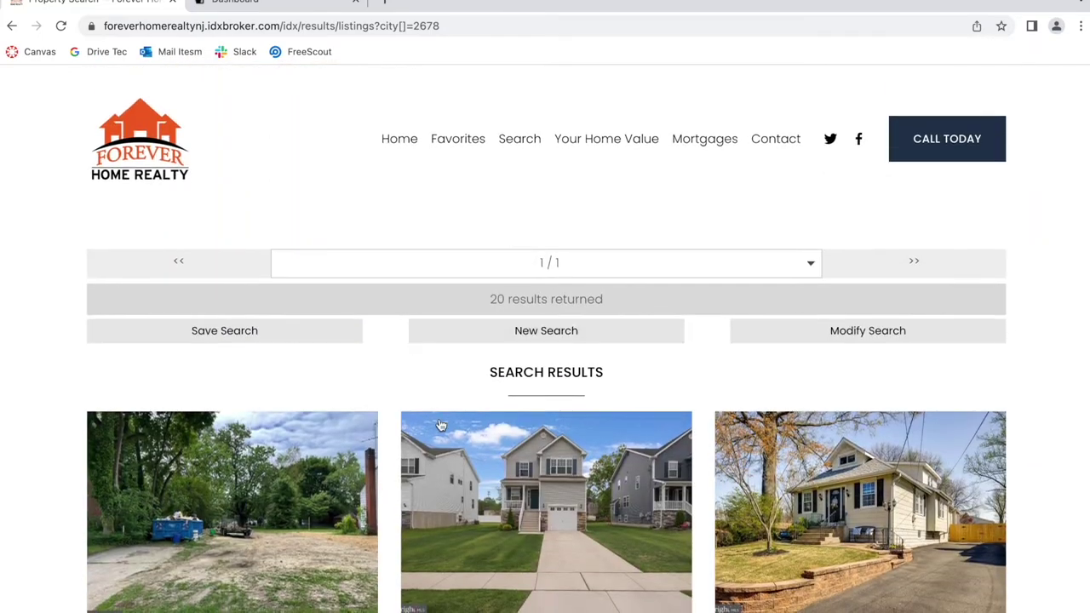
{"action": "scroll", "coordinate": [440, 424], "scroll_direction": "down", "scroll_amount": 4}
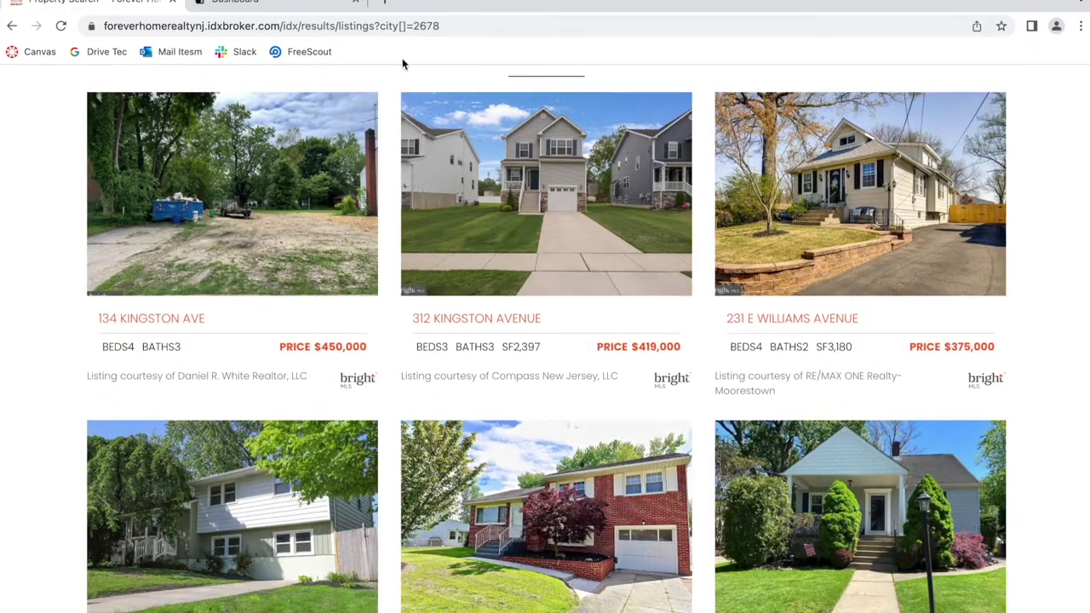
{"action": "left_click", "coordinate": [383, 24]}
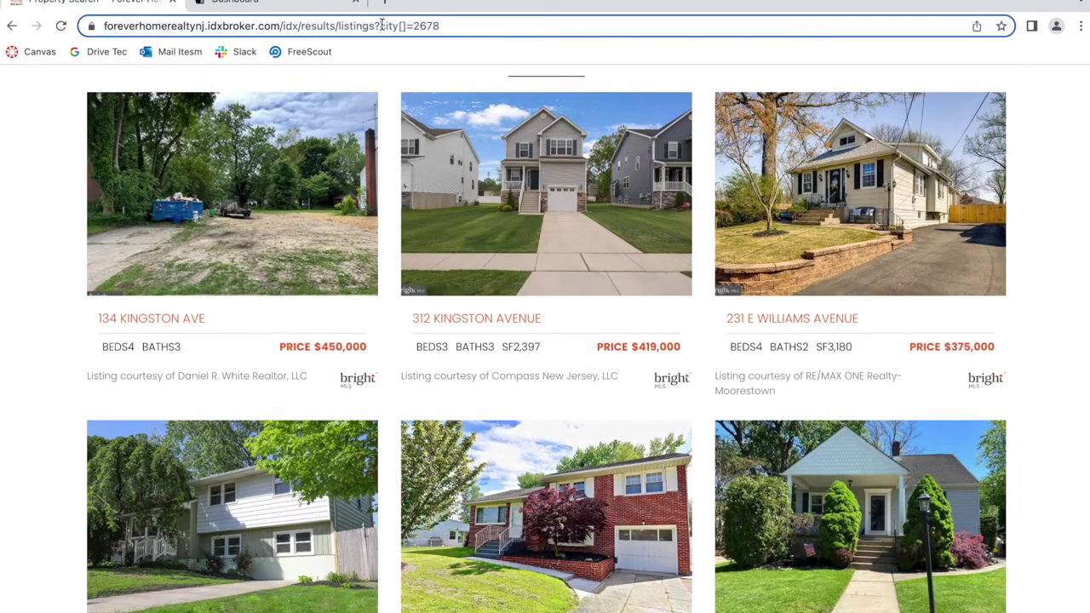
{"action": "left_click", "coordinate": [12, 25]}
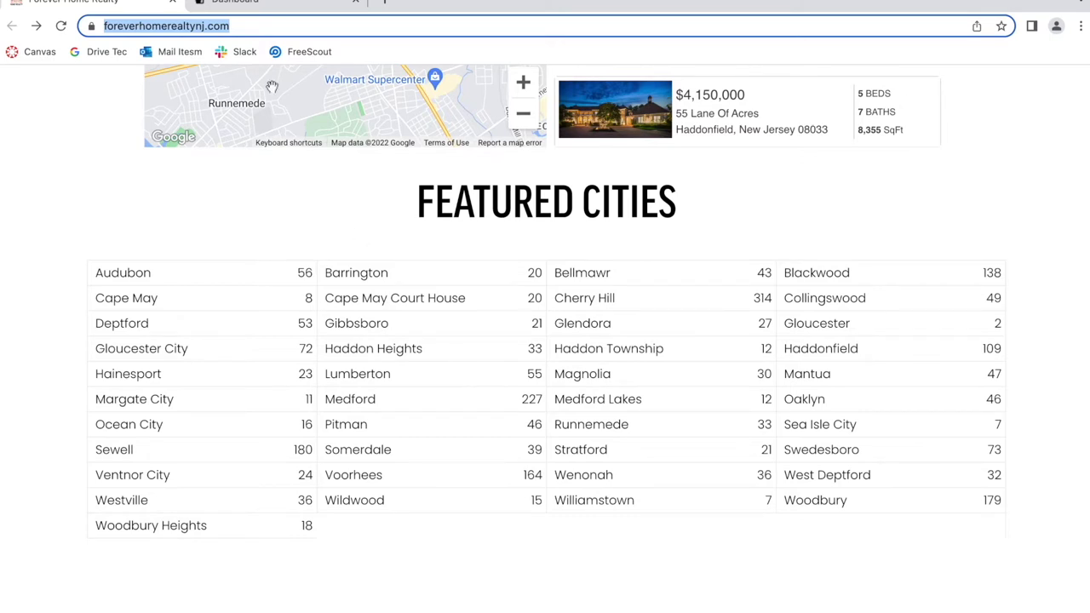
Step: From the IDX Addons dashboard's Apps list, open the Counts app setup page
{"action": "left_click", "coordinate": [234, 5]}
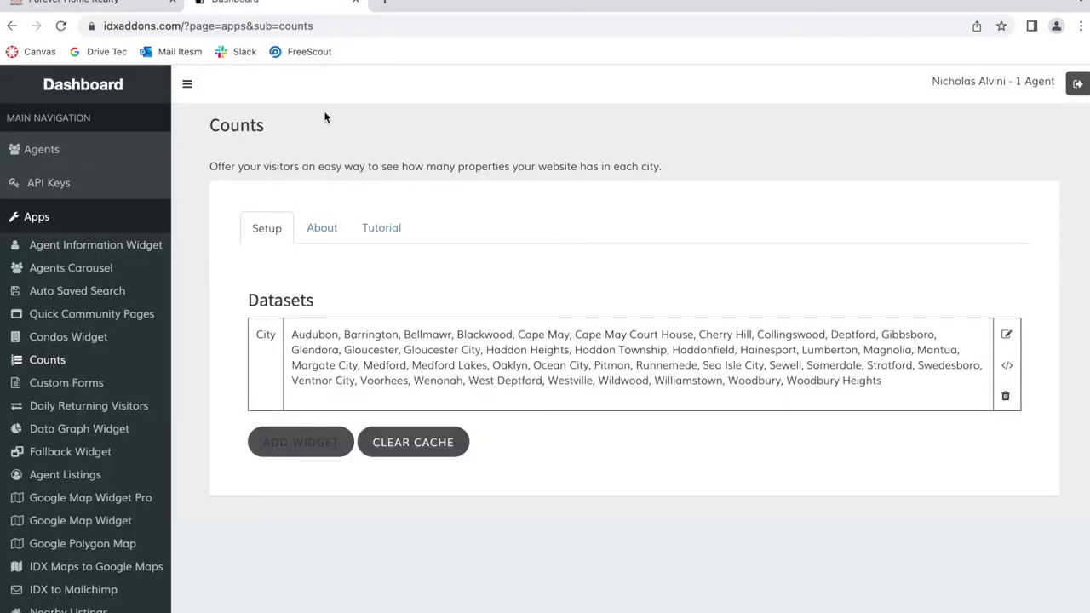
{"action": "left_click", "coordinate": [101, 217]}
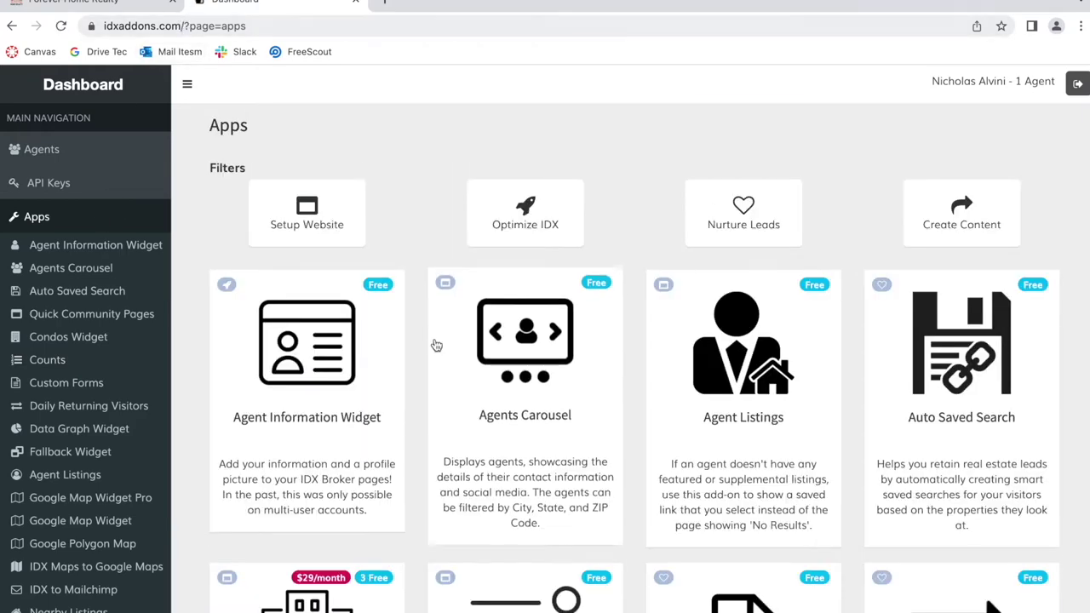
{"action": "scroll", "coordinate": [442, 349], "scroll_direction": "down", "scroll_amount": 3}
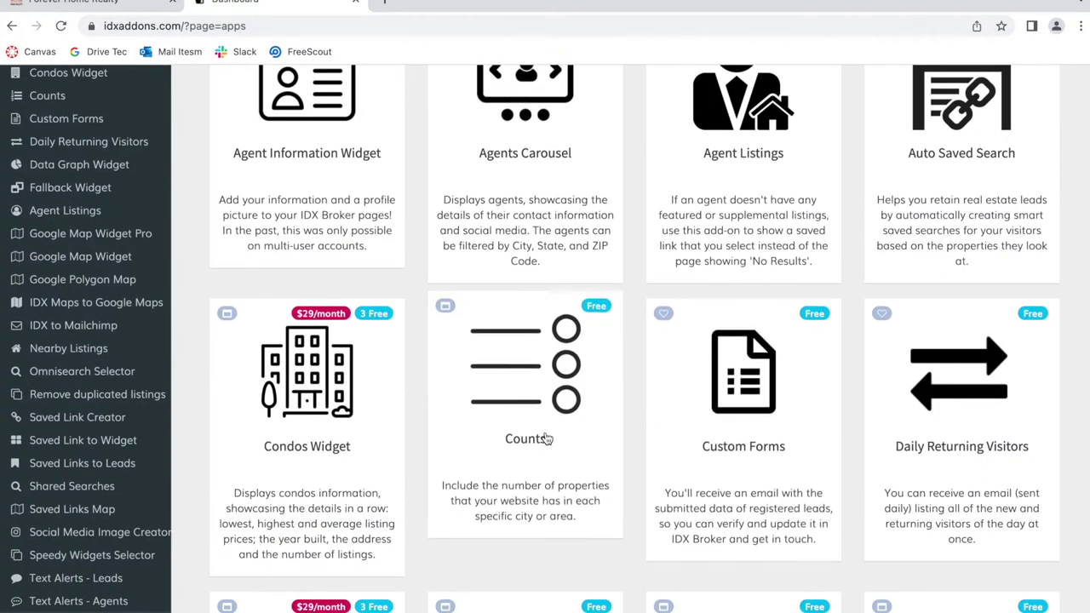
{"action": "left_click", "coordinate": [545, 471]}
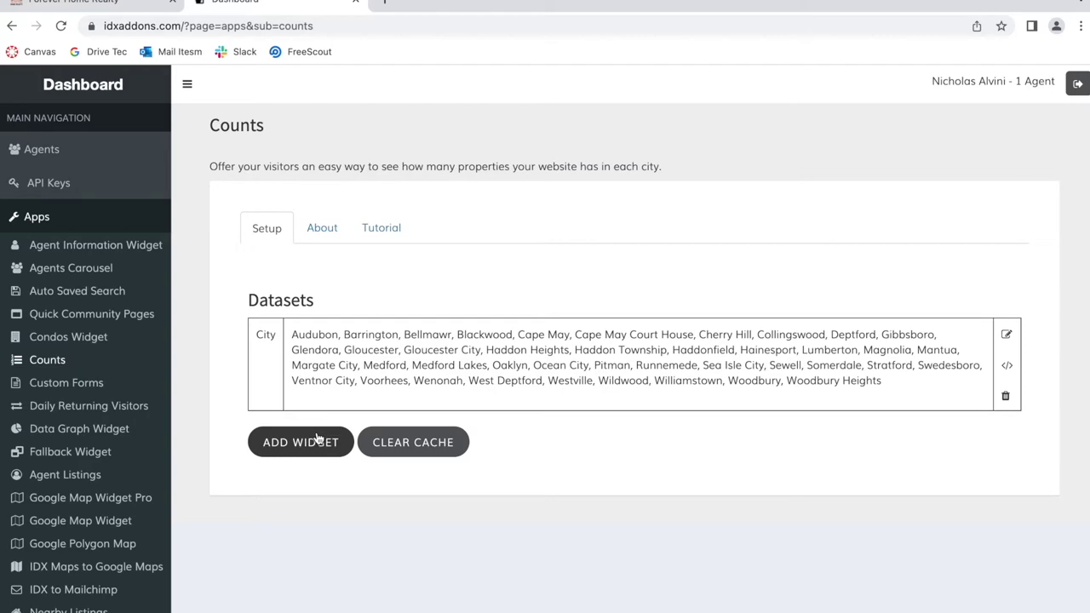
Step: Add a new Counts widget with its type set to Cities
{"action": "left_click", "coordinate": [325, 444]}
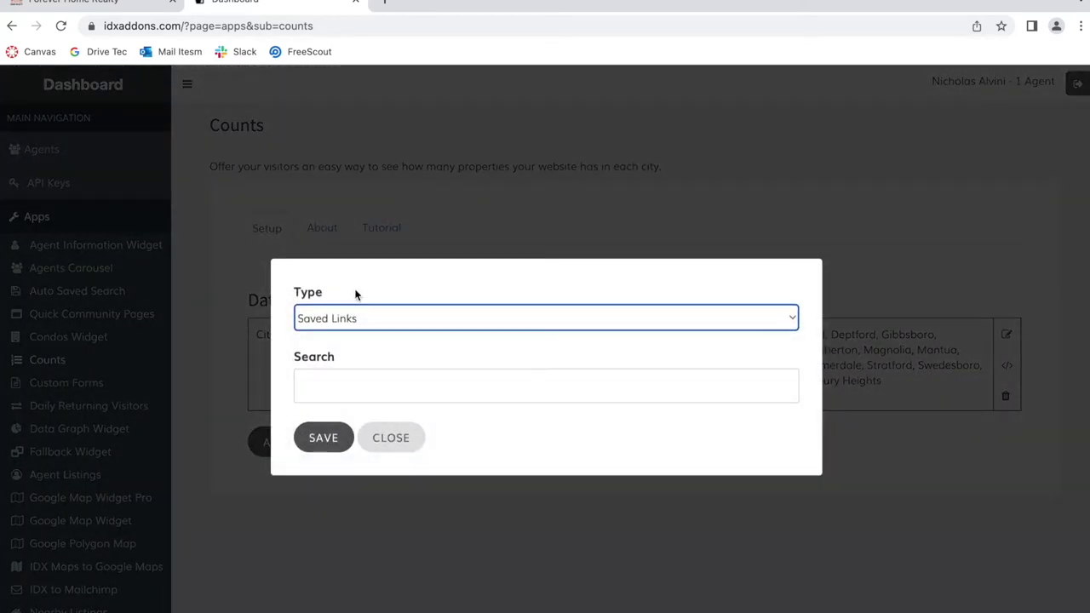
{"action": "left_click", "coordinate": [358, 319]}
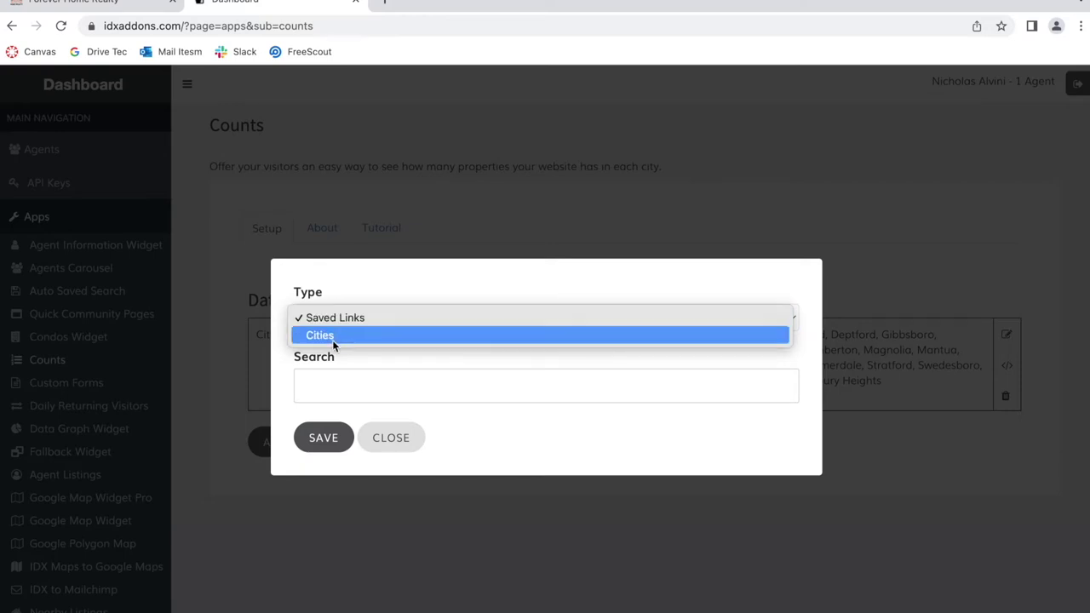
{"action": "left_click", "coordinate": [332, 337]}
Step: Search for and select Narberth, Snowshoe and Esmont as the widget's cities
{"action": "left_click", "coordinate": [338, 378]}
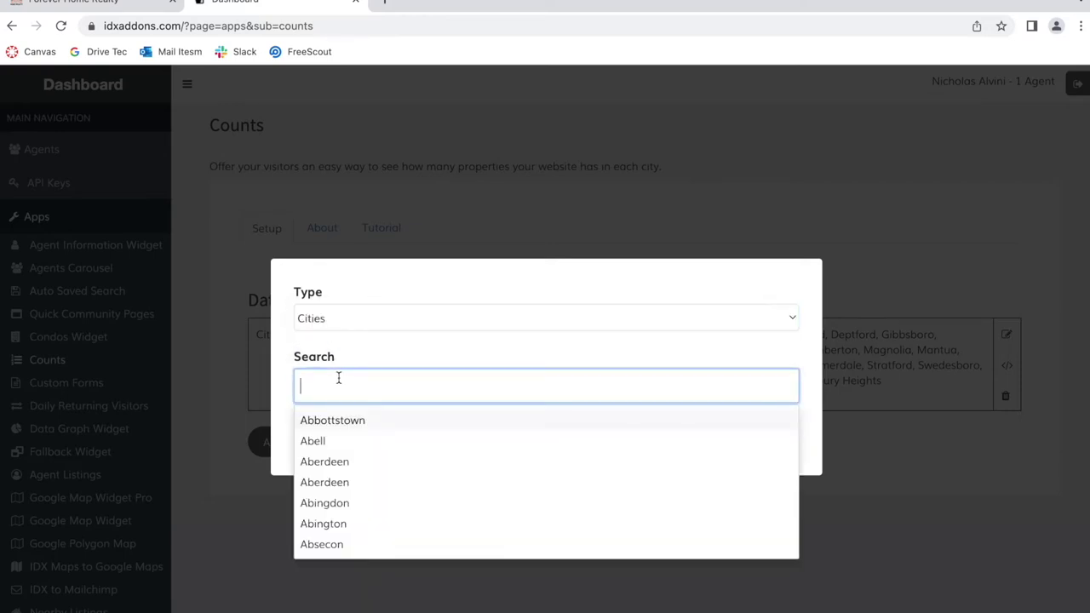
{"action": "type", "text": "na"}
{"action": "left_click", "coordinate": [425, 465]}
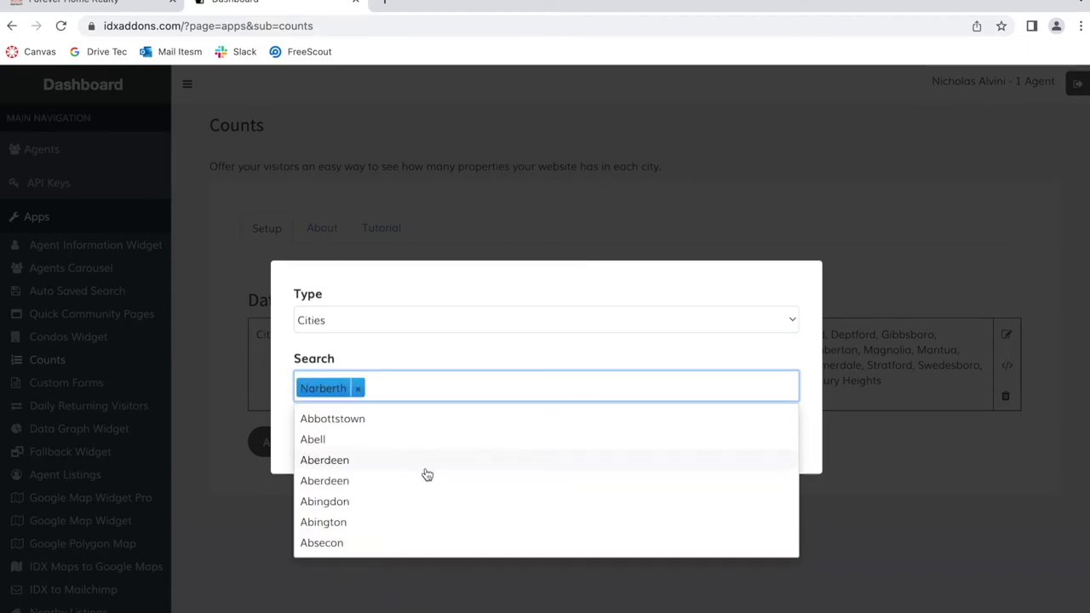
{"action": "type", "text": "sn"}
{"action": "left_click", "coordinate": [467, 426]}
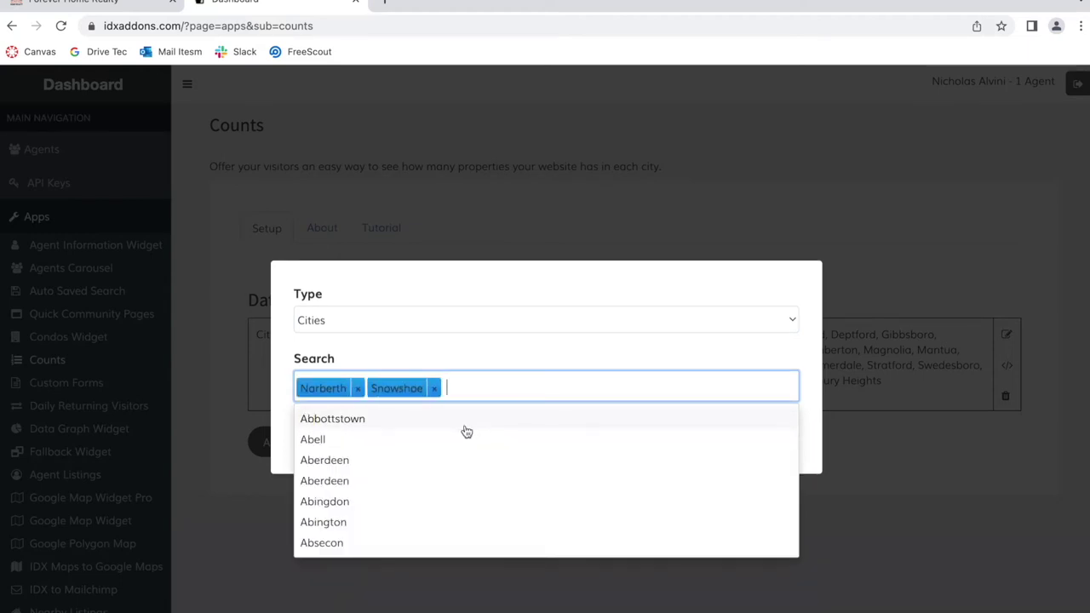
{"action": "type", "text": "smu"}
{"action": "key", "text": "BackSpace"}
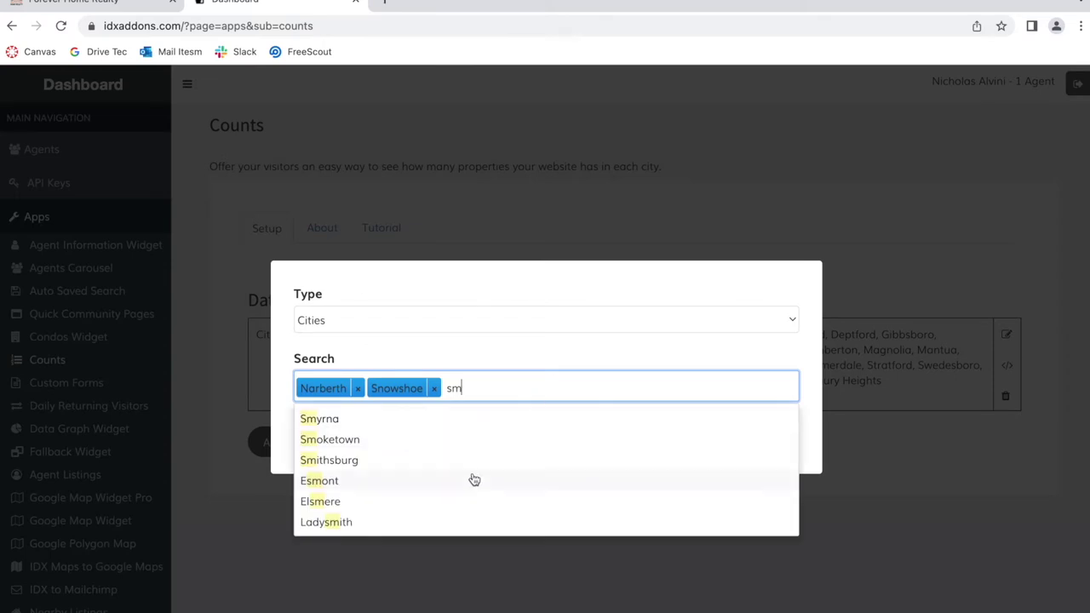
{"action": "left_click", "coordinate": [475, 480]}
{"action": "left_click", "coordinate": [462, 364]}
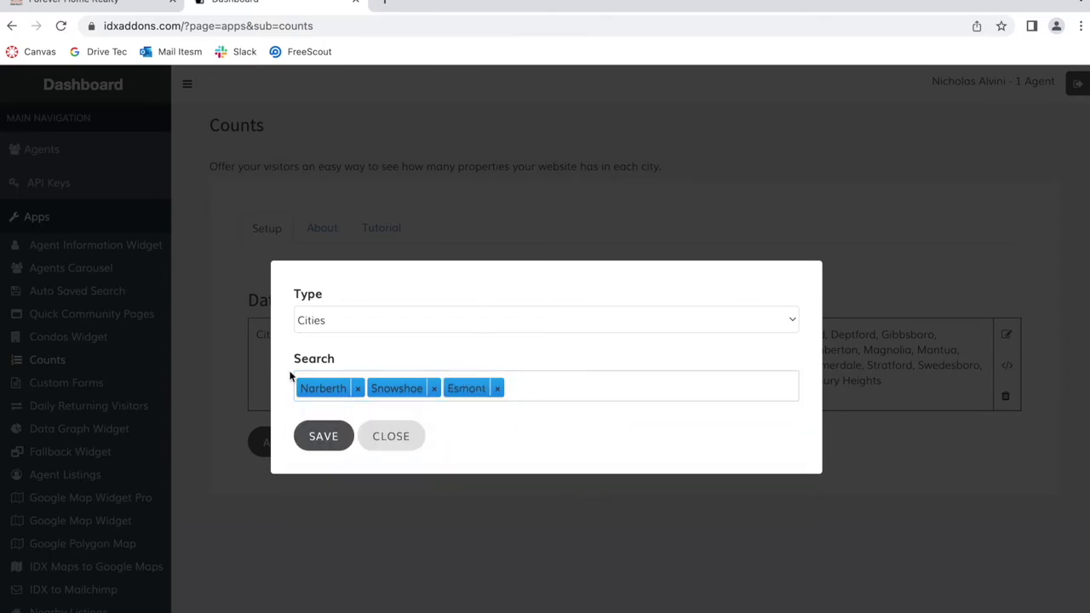
Step: Discard the Cities widget and start a new Counts widget of type Saved Links
{"action": "left_click", "coordinate": [417, 443]}
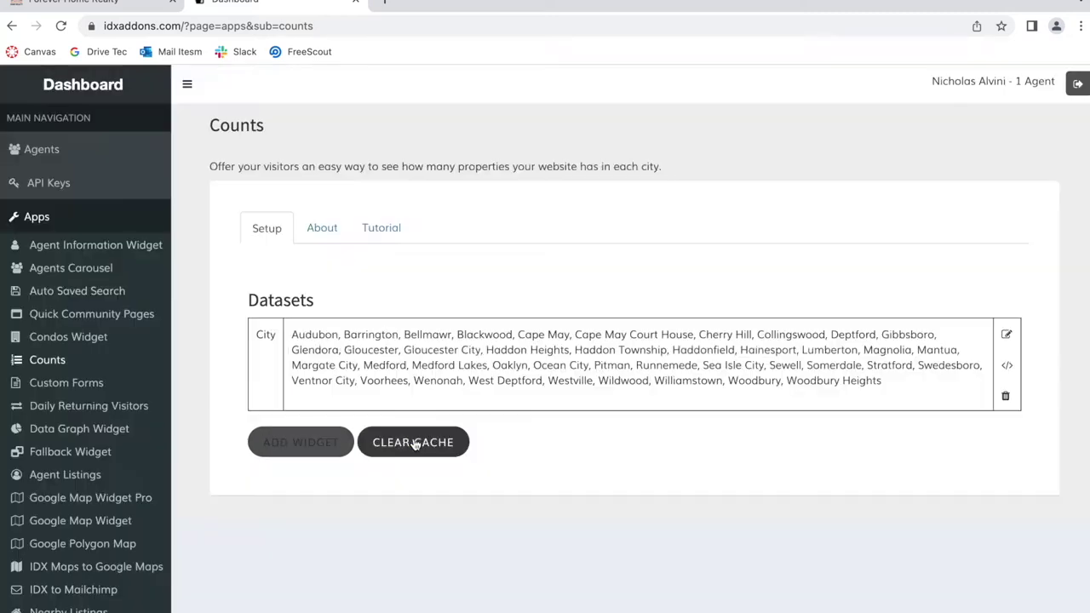
{"action": "left_click", "coordinate": [328, 441]}
{"action": "left_click", "coordinate": [352, 322]}
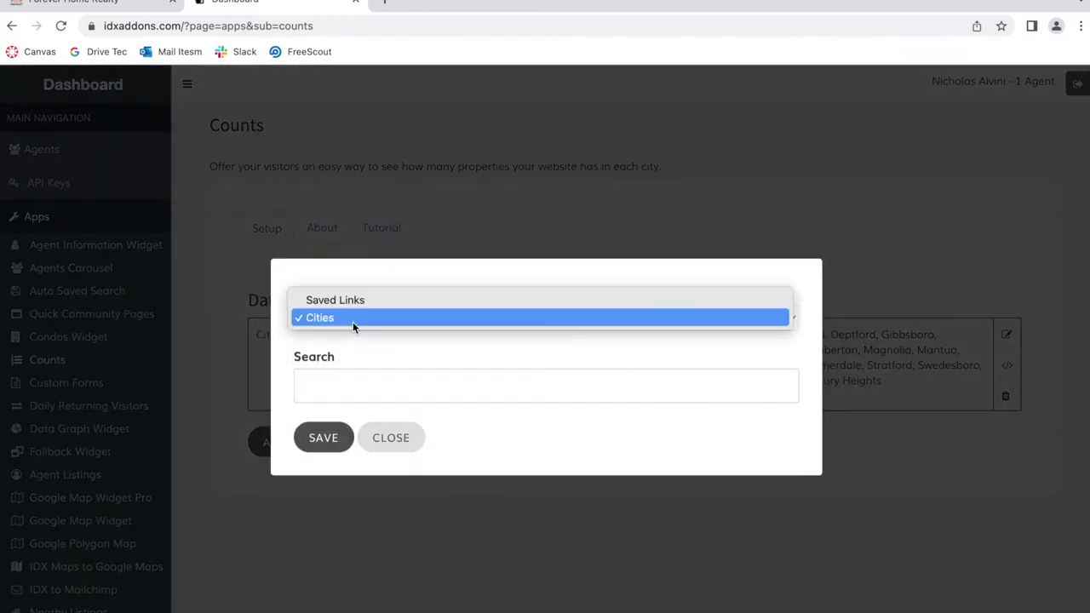
{"action": "left_click", "coordinate": [352, 299]}
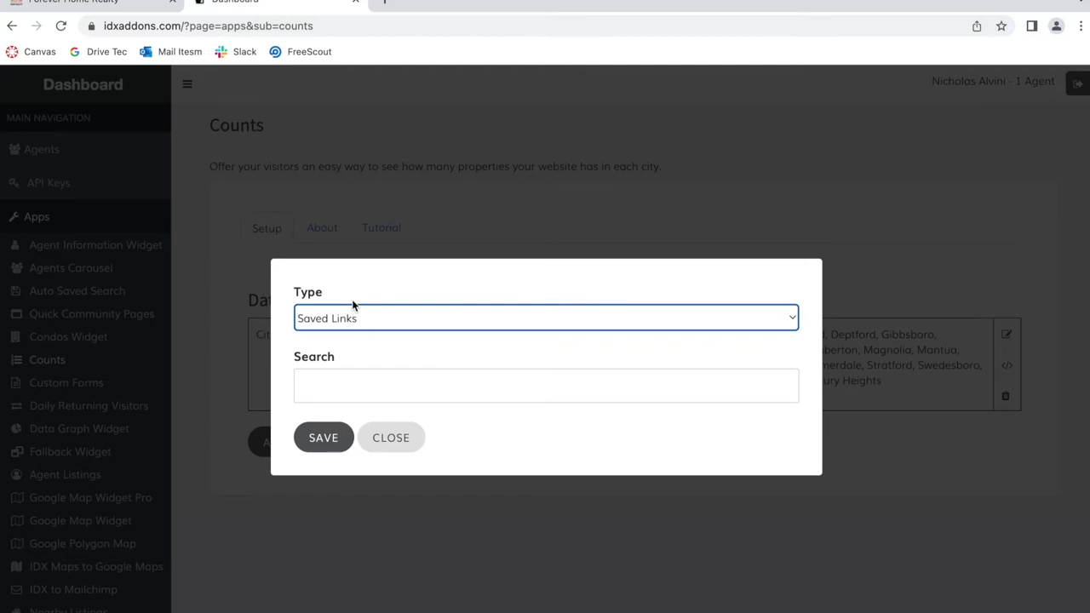
{"action": "left_click", "coordinate": [384, 3]}
Step: Open IDX Broker's Design > Website > Saved Links page, then return to the Counts dialog
{"action": "type", "text": "mi"}
{"action": "key", "text": "Return"}
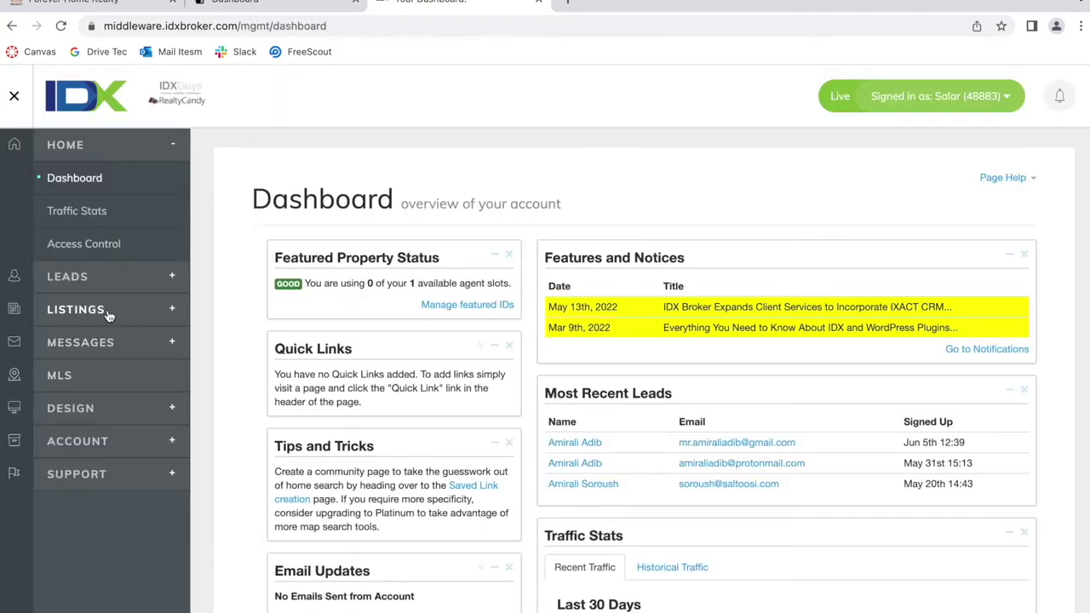
{"action": "left_click", "coordinate": [107, 311]}
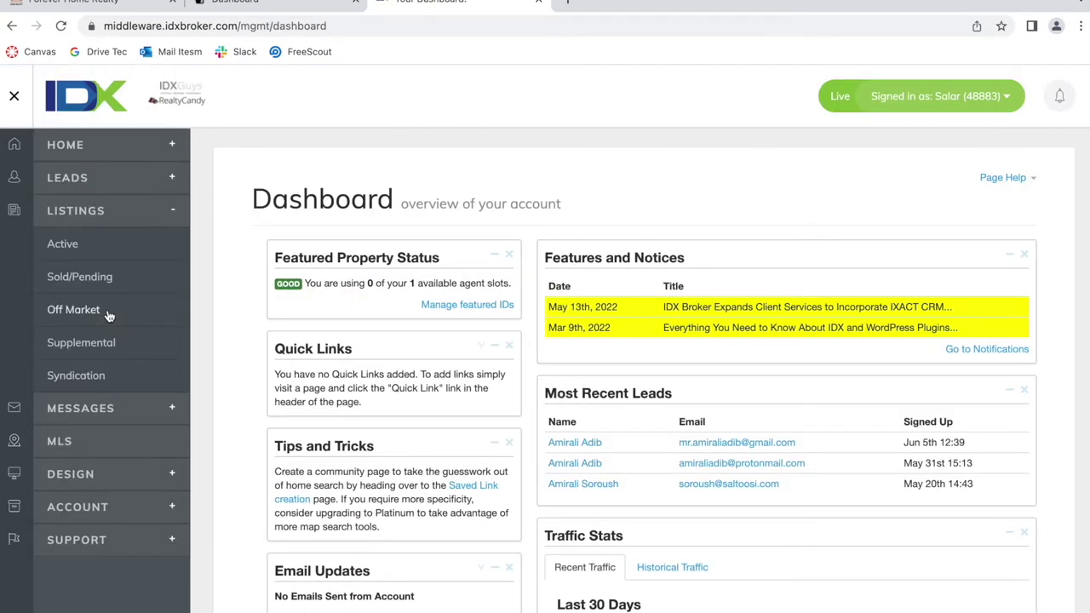
{"action": "left_click", "coordinate": [119, 475]}
{"action": "left_click", "coordinate": [81, 378]}
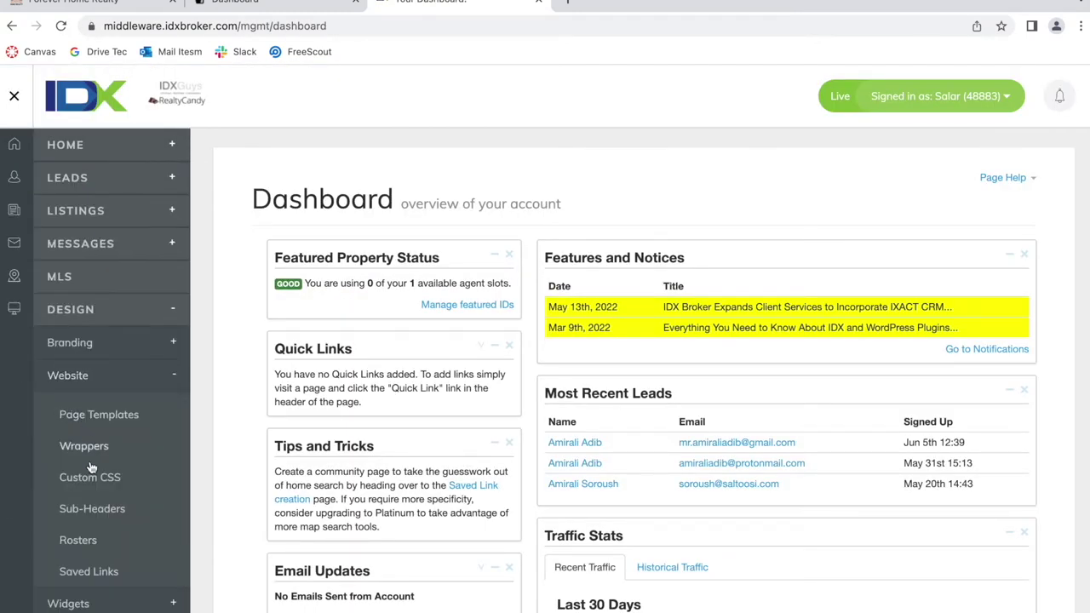
{"action": "left_click", "coordinate": [92, 570]}
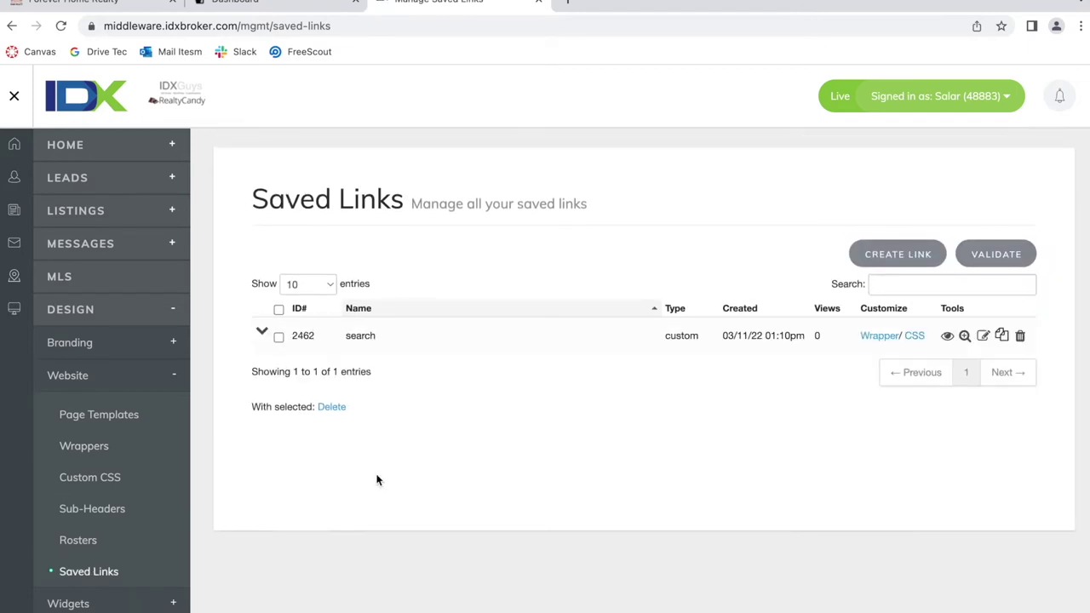
{"action": "left_click", "coordinate": [284, 6]}
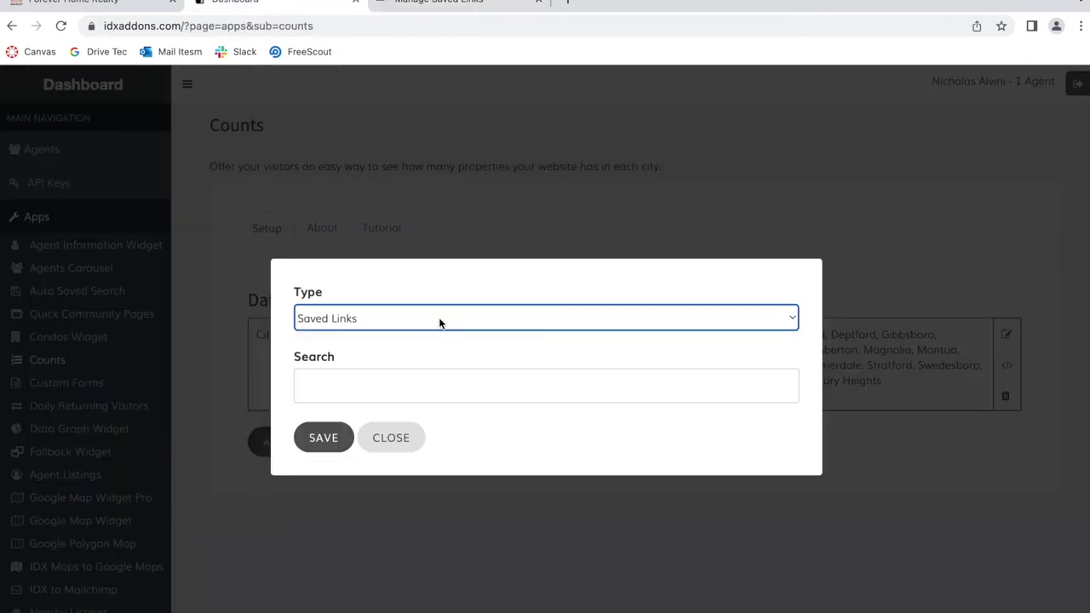
Step: Add the Philadelphia new listings, New Jersey and Philadelphia luxury saved links to the dataset
{"action": "left_click", "coordinate": [365, 391]}
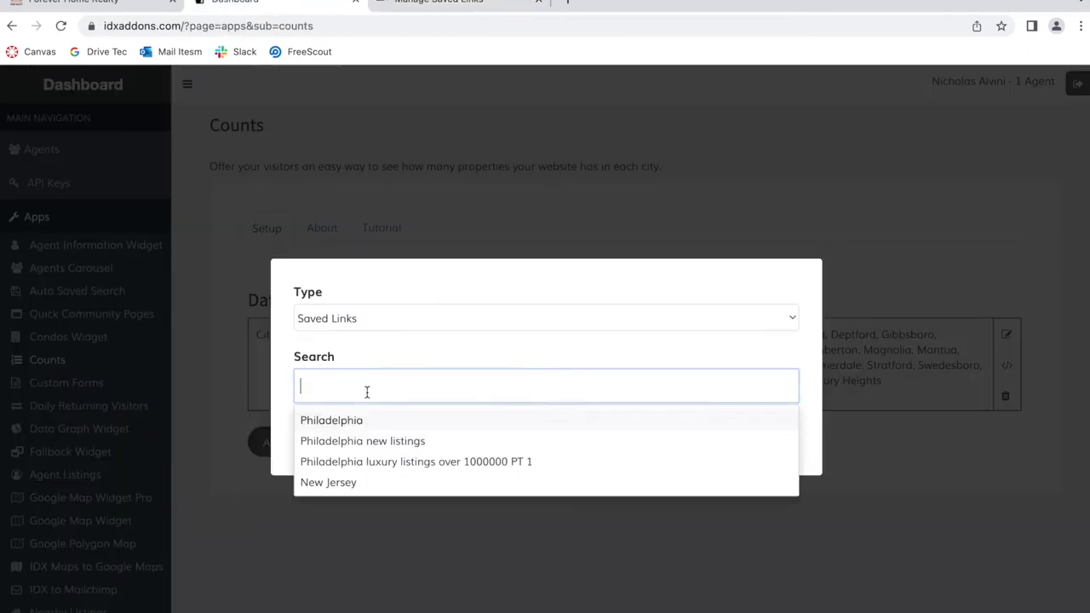
{"action": "left_click", "coordinate": [401, 440]}
{"action": "left_click", "coordinate": [465, 458]}
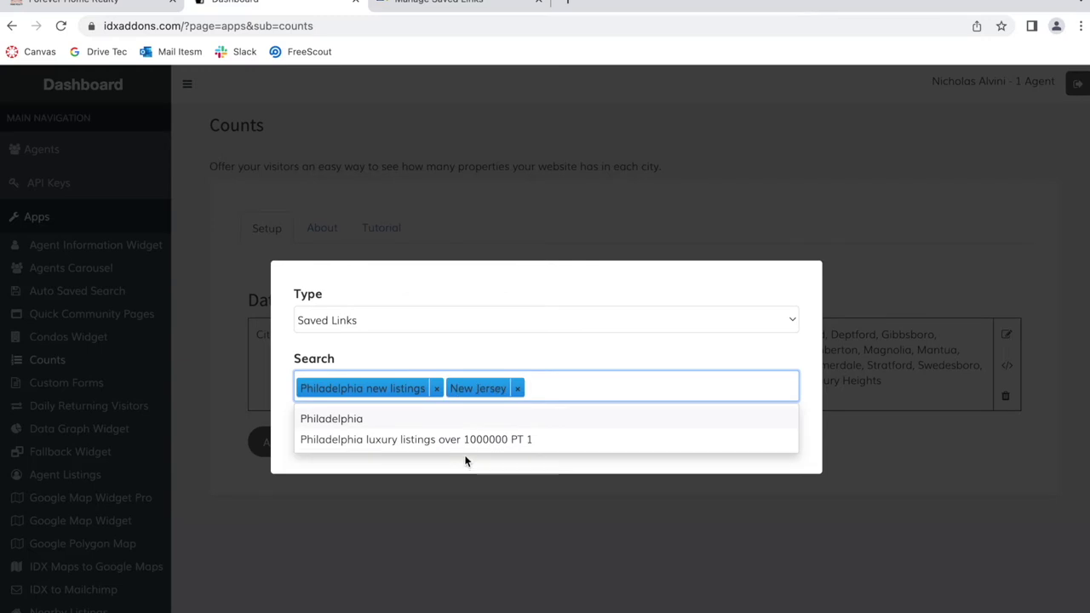
{"action": "left_click", "coordinate": [488, 438]}
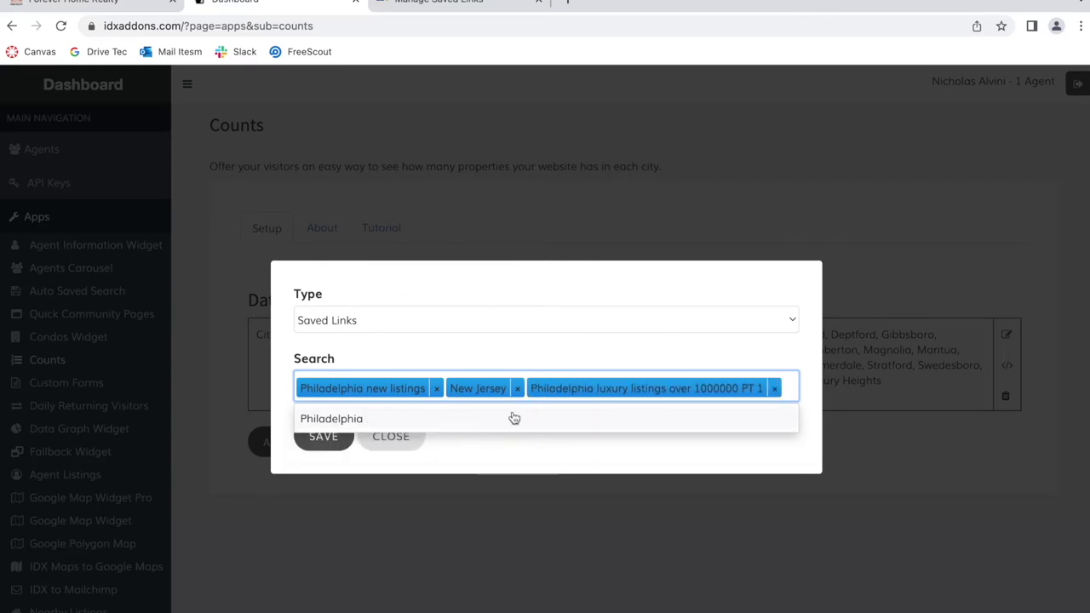
{"action": "left_click", "coordinate": [551, 446]}
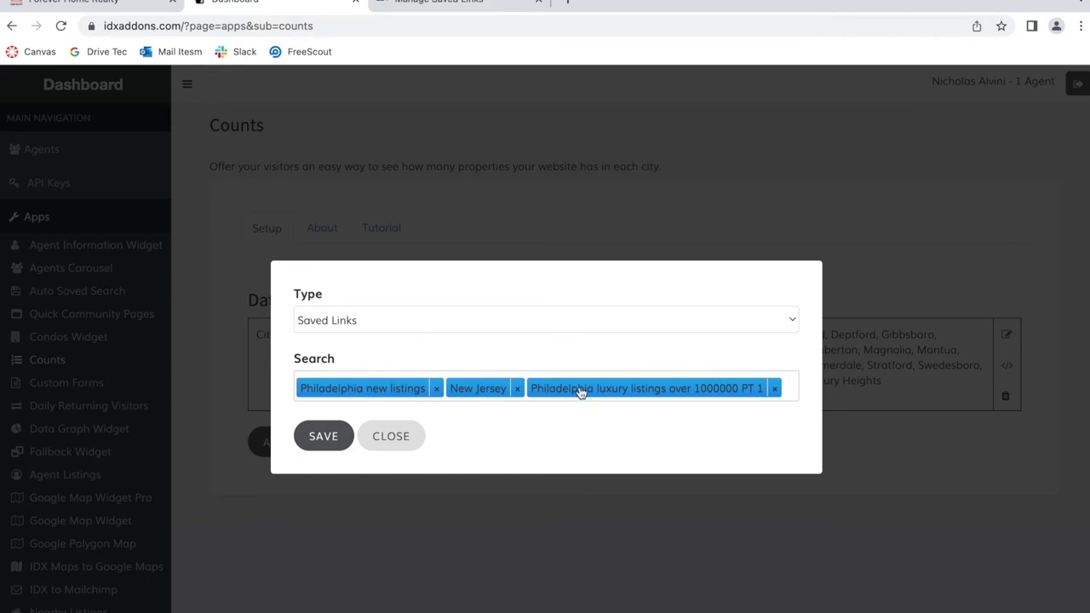
{"action": "left_click", "coordinate": [136, 4]}
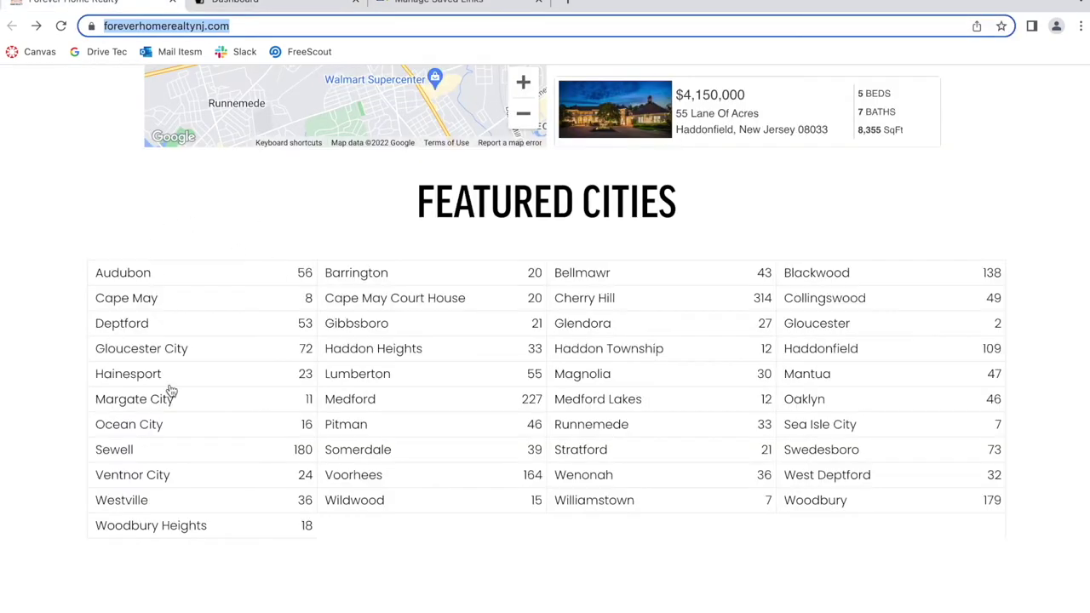
Step: Discard the saved-links dataset, review the City dataset's cities without changes, and show its embed code
{"action": "left_click", "coordinate": [251, 4]}
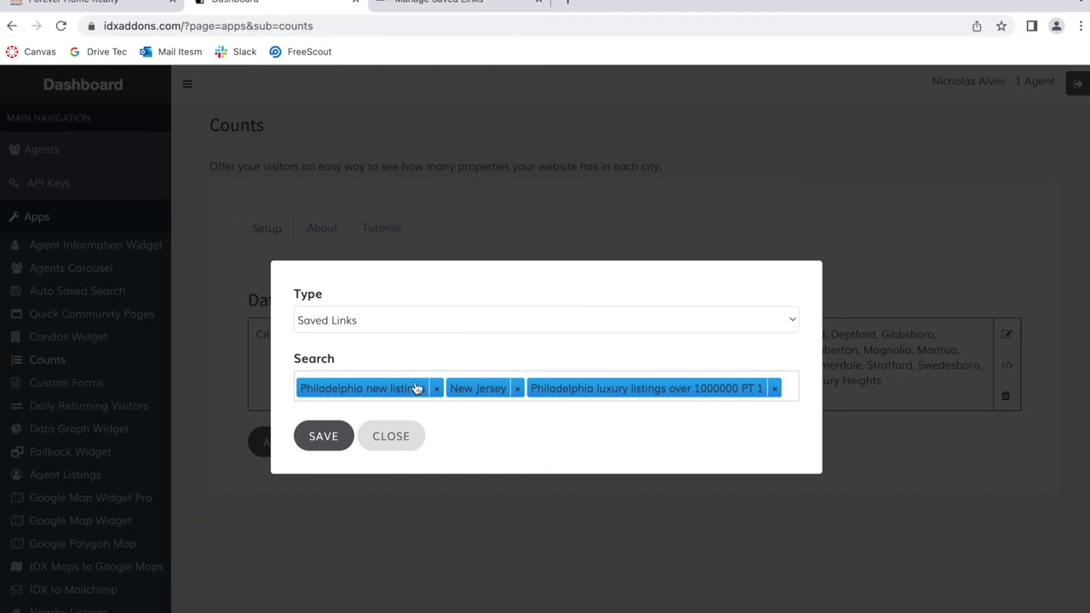
{"action": "left_click", "coordinate": [400, 436]}
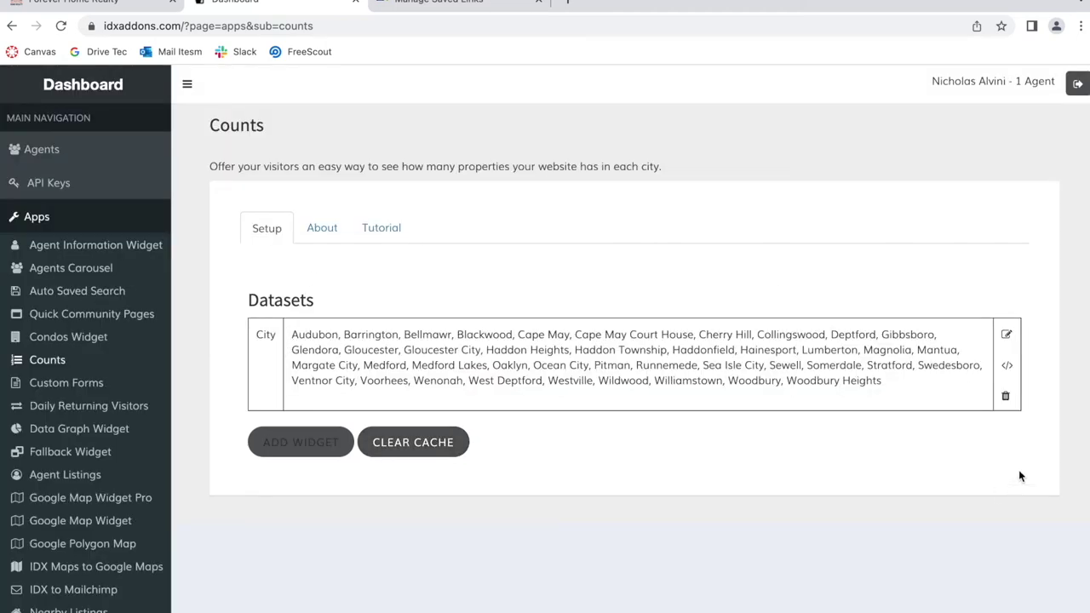
{"action": "left_click", "coordinate": [1014, 334]}
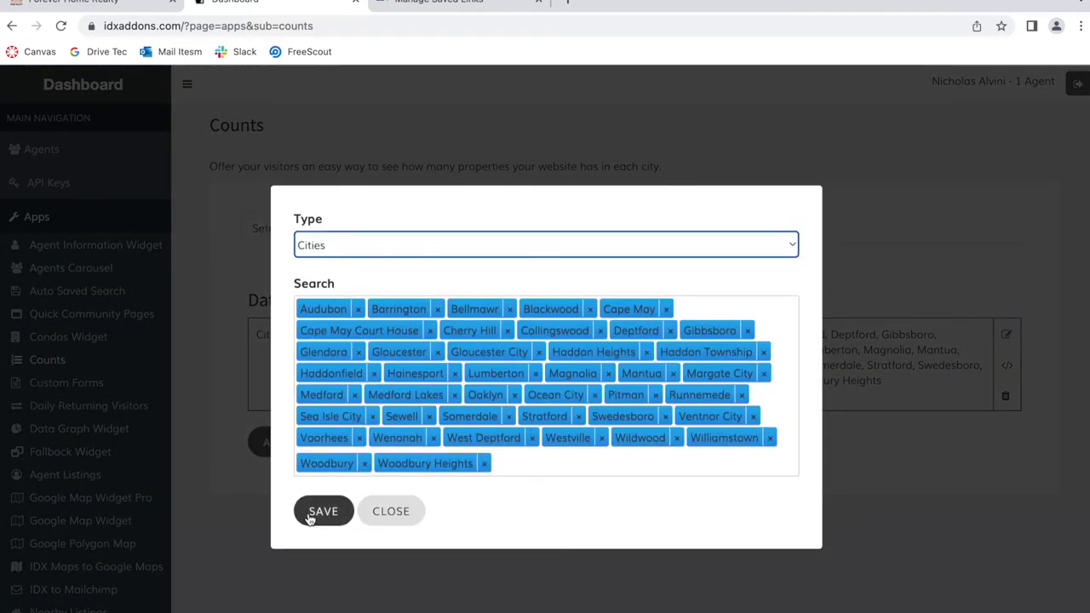
{"action": "left_click", "coordinate": [380, 512]}
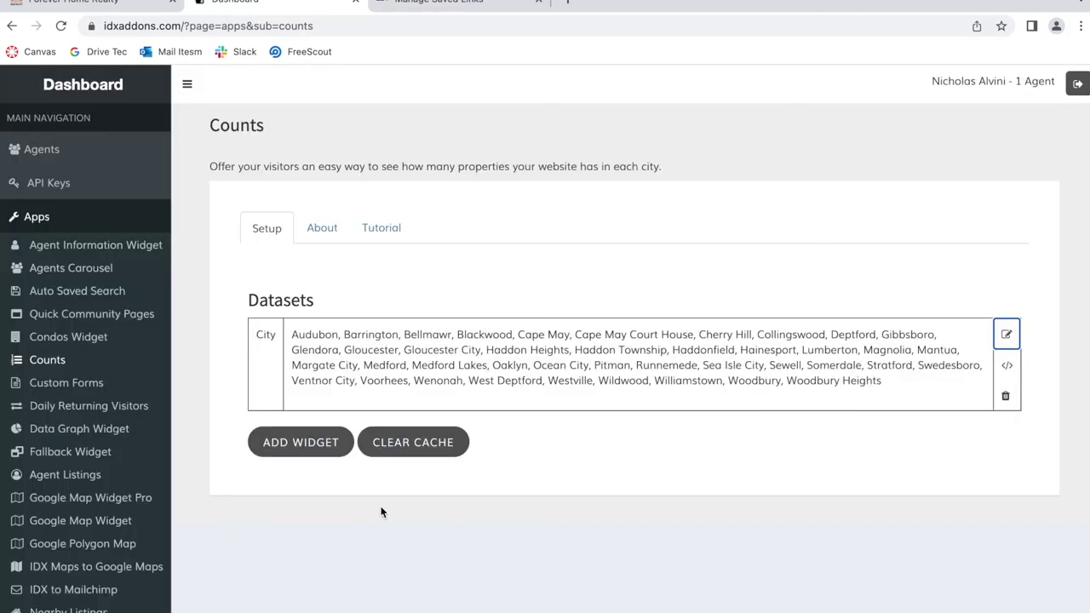
{"action": "left_click", "coordinate": [1009, 366]}
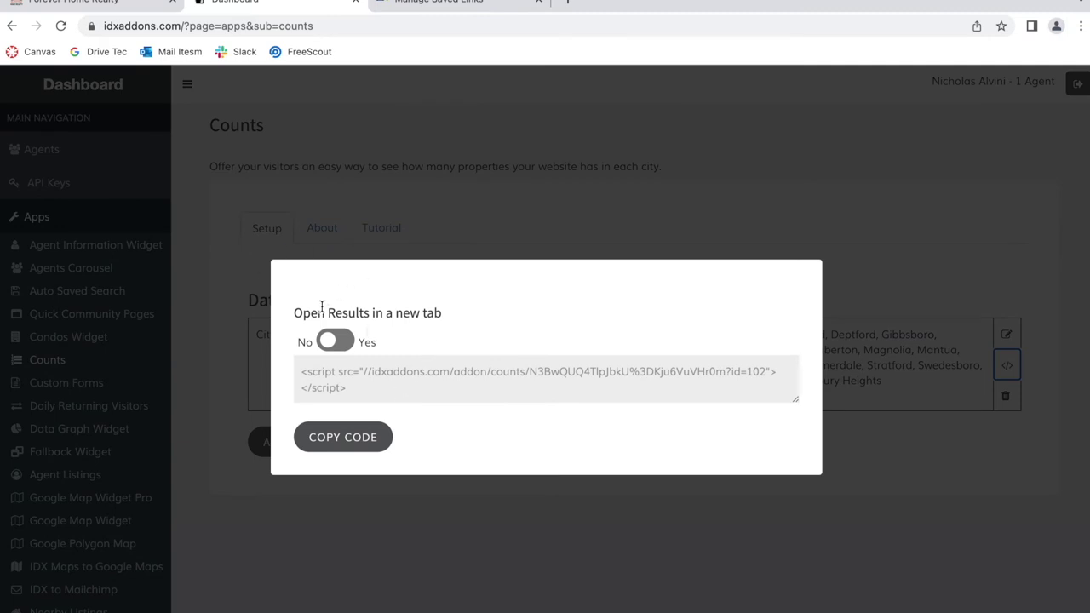
Step: Compare with the live Featured Cities grid, then copy the City dataset's embed script
{"action": "left_click", "coordinate": [86, 4]}
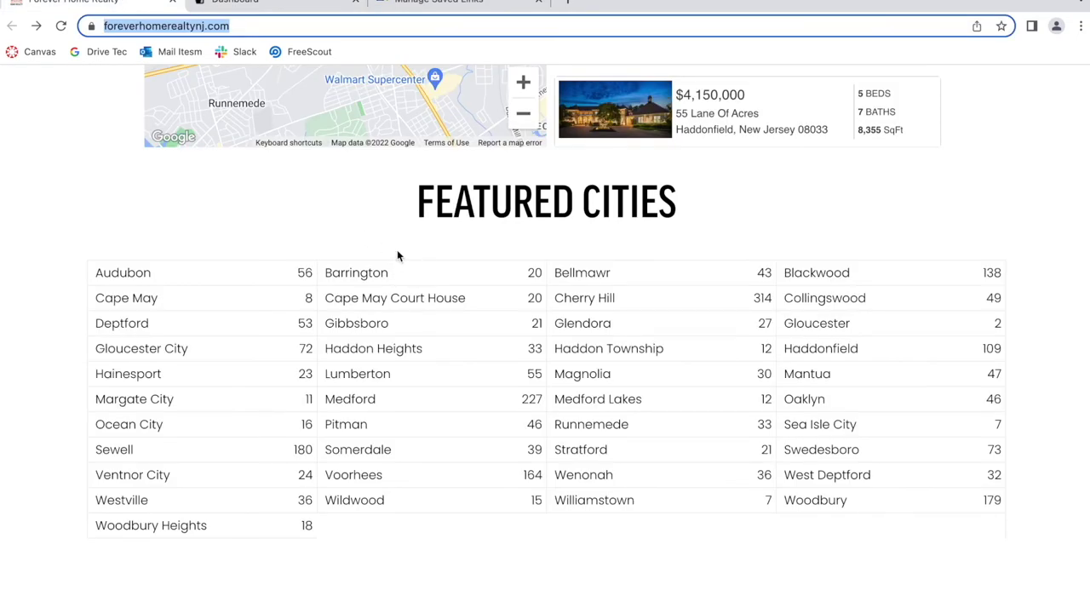
{"action": "left_click", "coordinate": [223, 5]}
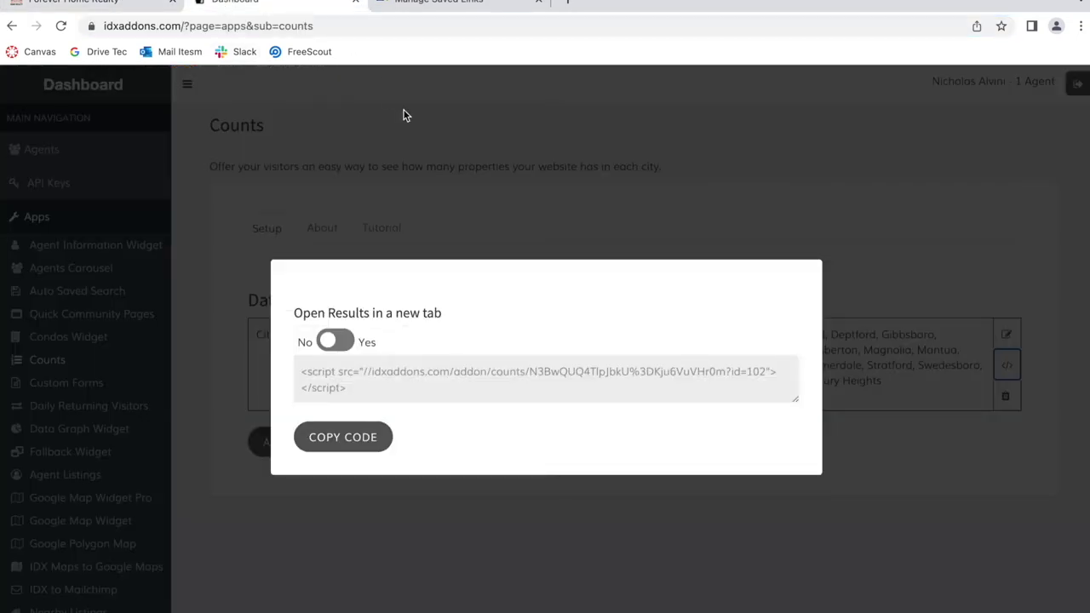
{"action": "left_click", "coordinate": [342, 436]}
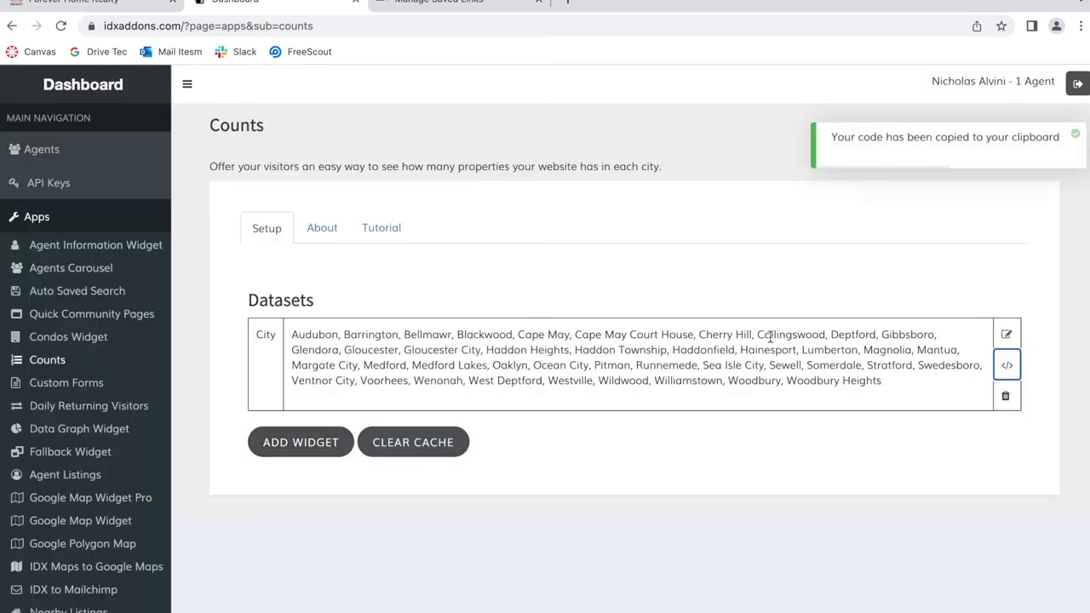
{"action": "left_click", "coordinate": [93, 7]}
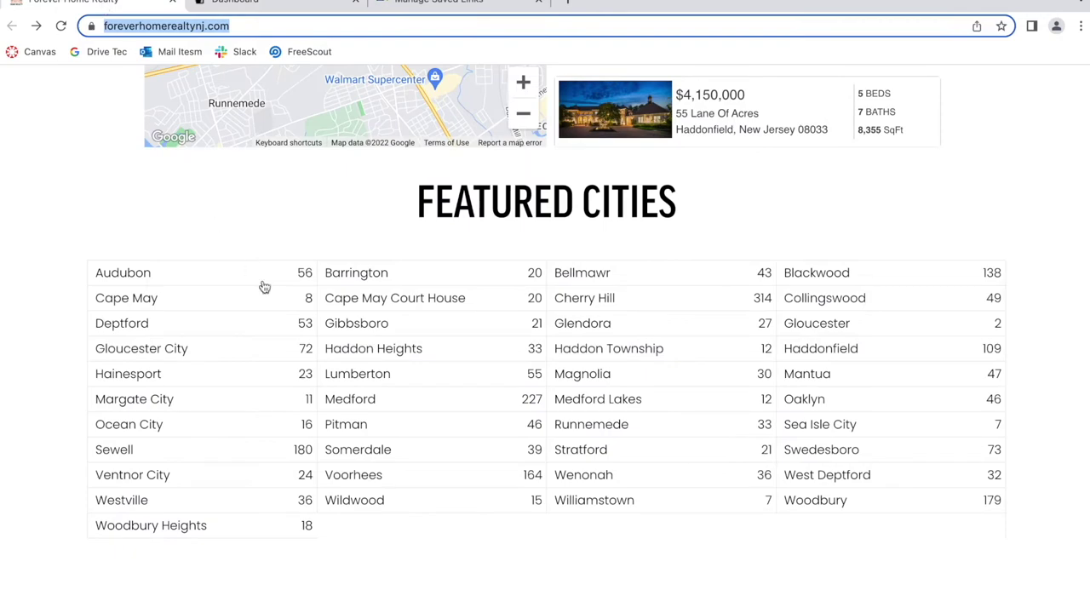
Step: Scroll the realty homepage between the hero banner and Featured Cities counts, then return to the Counts page
{"action": "left_click", "coordinate": [318, 226]}
{"action": "scroll", "coordinate": [274, 206], "scroll_direction": "up", "scroll_amount": 5}
{"action": "scroll", "coordinate": [275, 206], "scroll_direction": "up", "scroll_amount": 10}
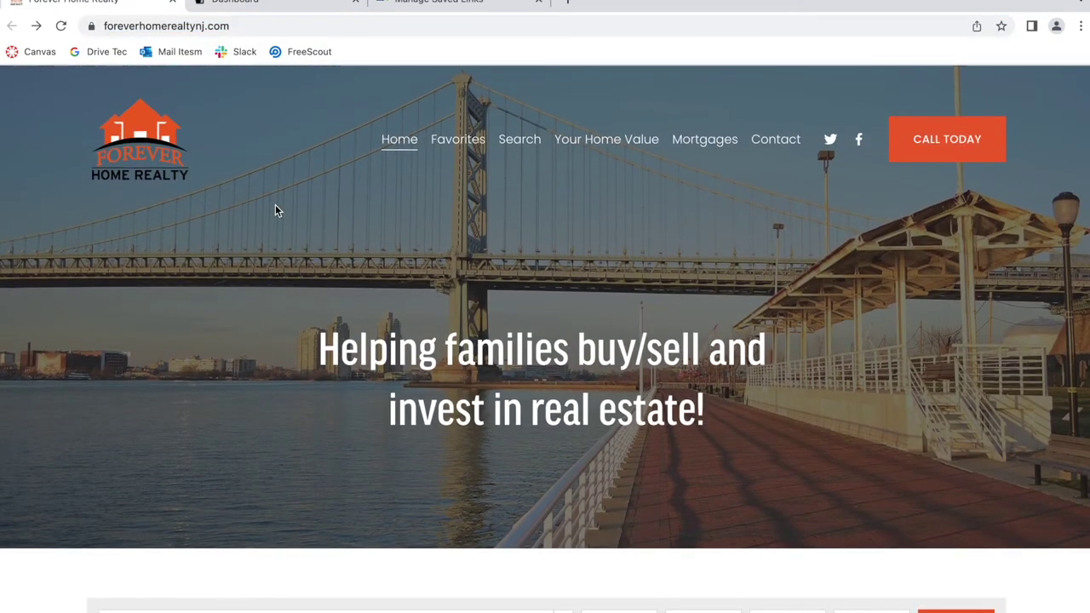
{"action": "scroll", "coordinate": [589, 396], "scroll_direction": "down", "scroll_amount": 15}
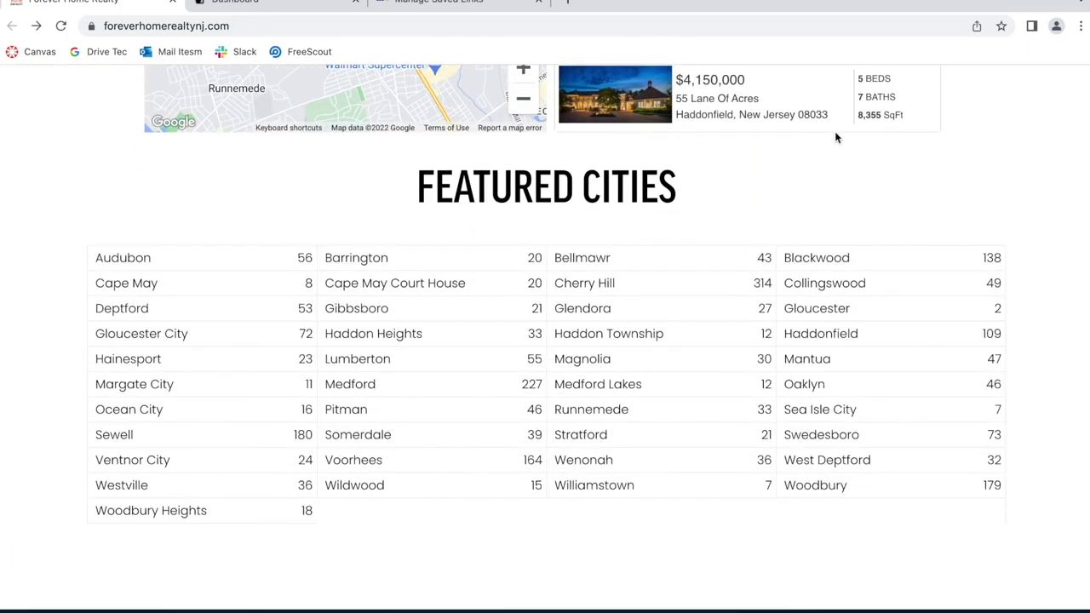
{"action": "right_click", "coordinate": [809, 186]}
{"action": "left_click", "coordinate": [900, 423]}
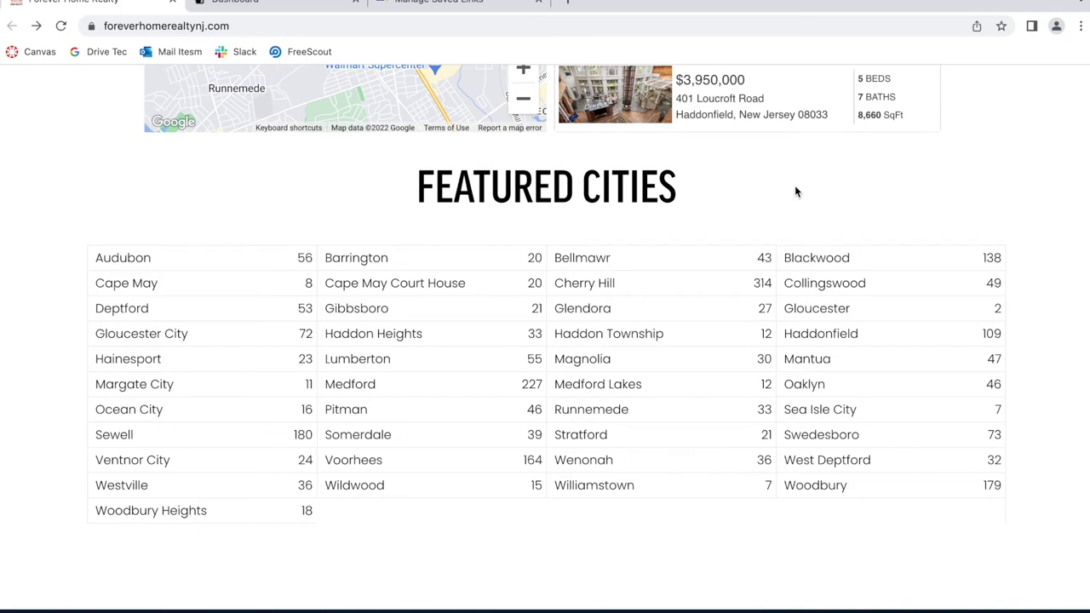
{"action": "scroll", "coordinate": [796, 192], "scroll_direction": "up", "scroll_amount": 15}
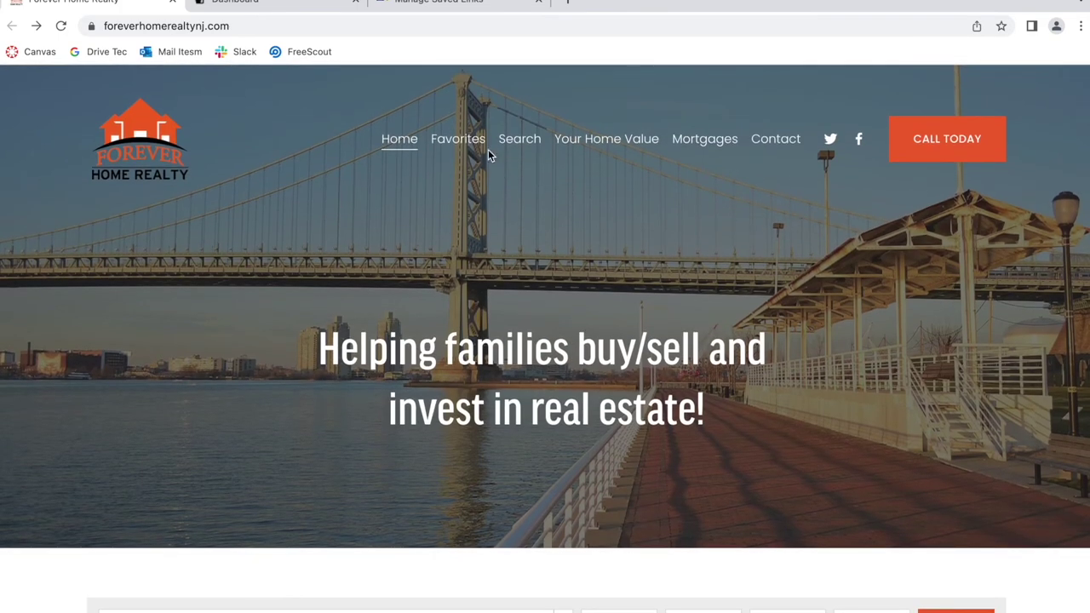
{"action": "left_click", "coordinate": [294, 4]}
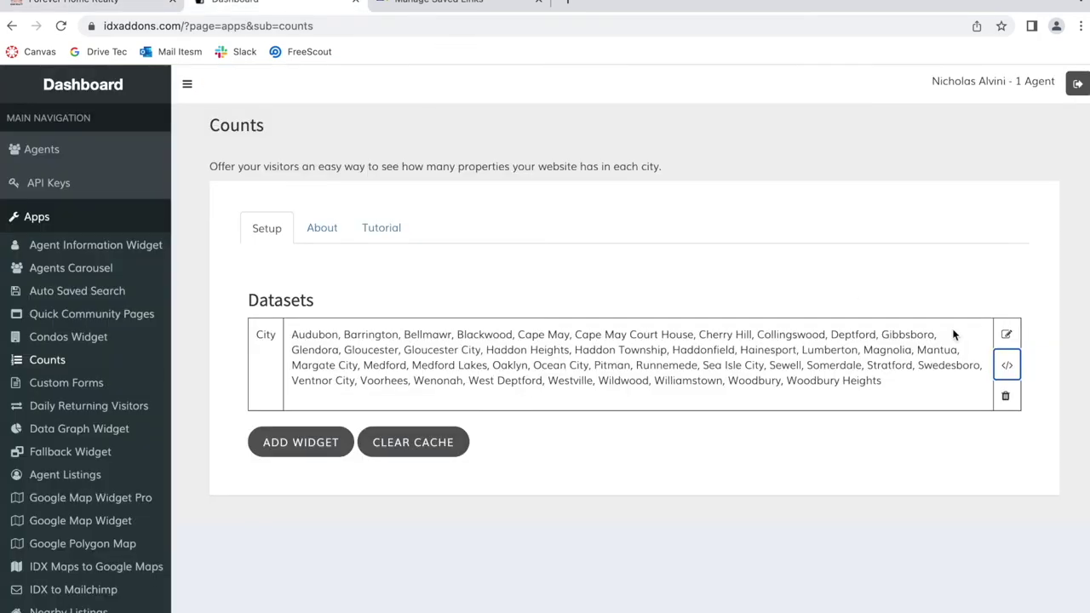
Step: Bring up the City dataset's embed code and check it against the site's Featured Cities grid
{"action": "left_click", "coordinate": [1004, 365]}
{"action": "left_click", "coordinate": [1001, 363]}
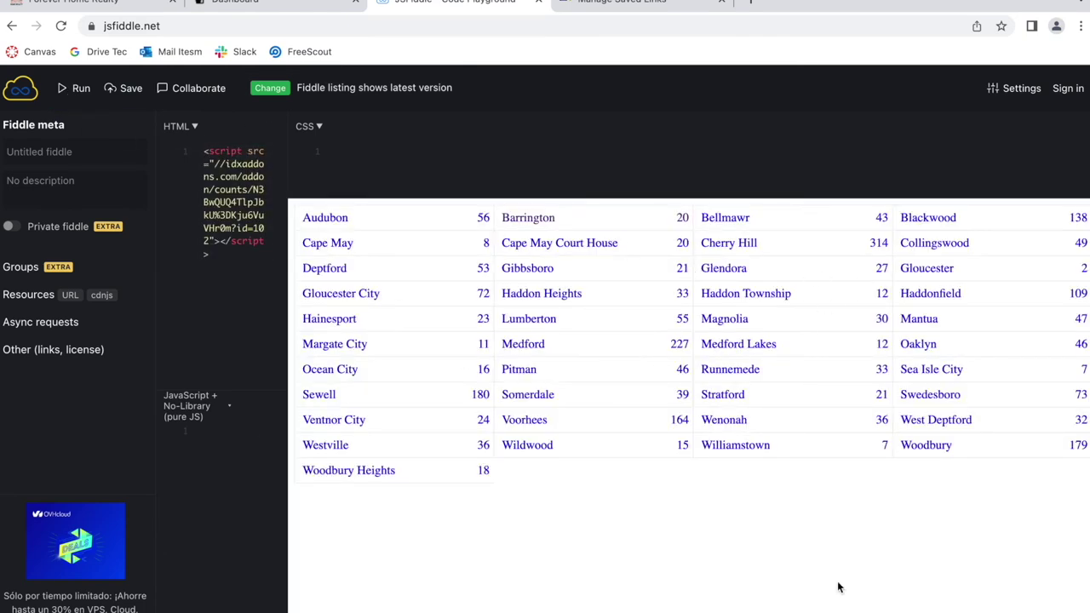
{"action": "left_click", "coordinate": [90, 2]}
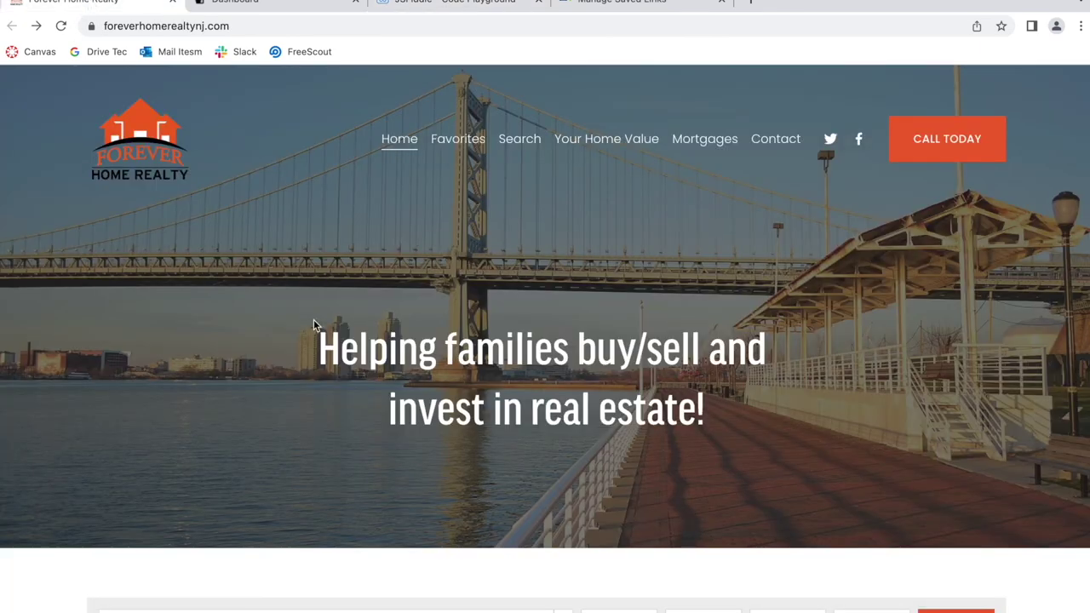
{"action": "scroll", "coordinate": [314, 325], "scroll_direction": "down", "scroll_amount": 15}
{"action": "scroll", "coordinate": [314, 325], "scroll_direction": "up", "scroll_amount": 3}
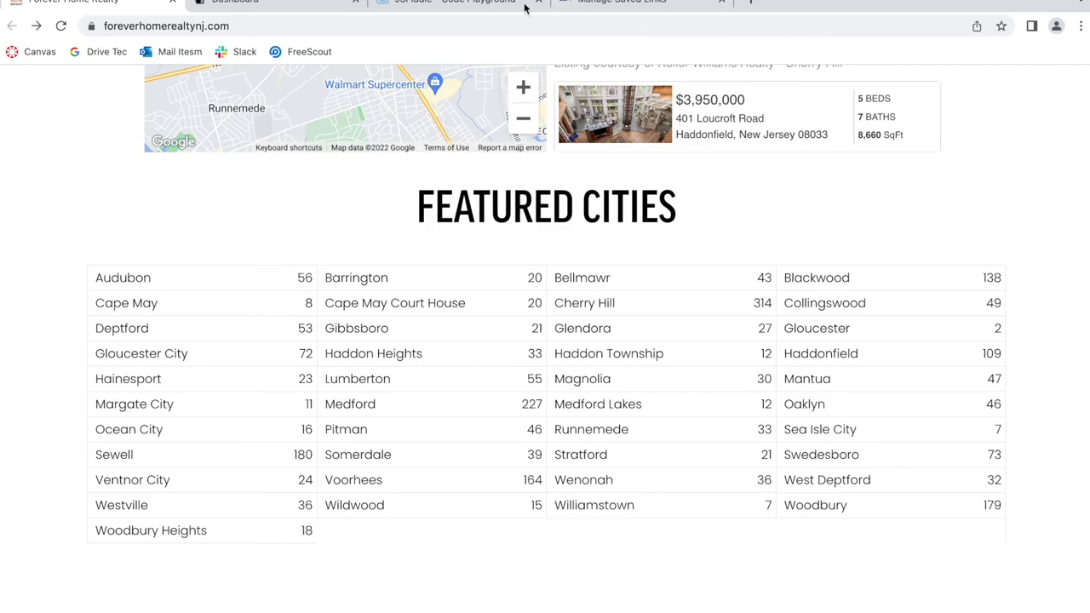
Step: Compare the JSFiddle-rendered counts grid with the site's grid, then open the IDX Addons Apps catalogue
{"action": "left_click", "coordinate": [460, 3]}
{"action": "left_click", "coordinate": [255, 3]}
{"action": "left_click", "coordinate": [115, 3]}
{"action": "scroll", "coordinate": [364, 223], "scroll_direction": "up", "scroll_amount": 8}
{"action": "scroll", "coordinate": [364, 226], "scroll_direction": "down", "scroll_amount": 8}
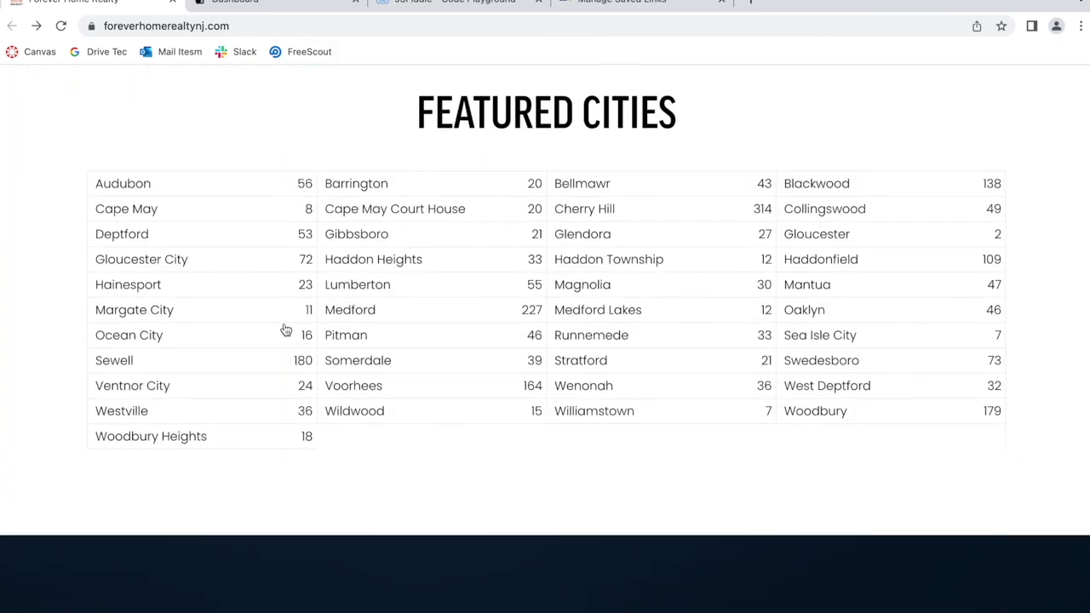
{"action": "left_click", "coordinate": [437, 36]}
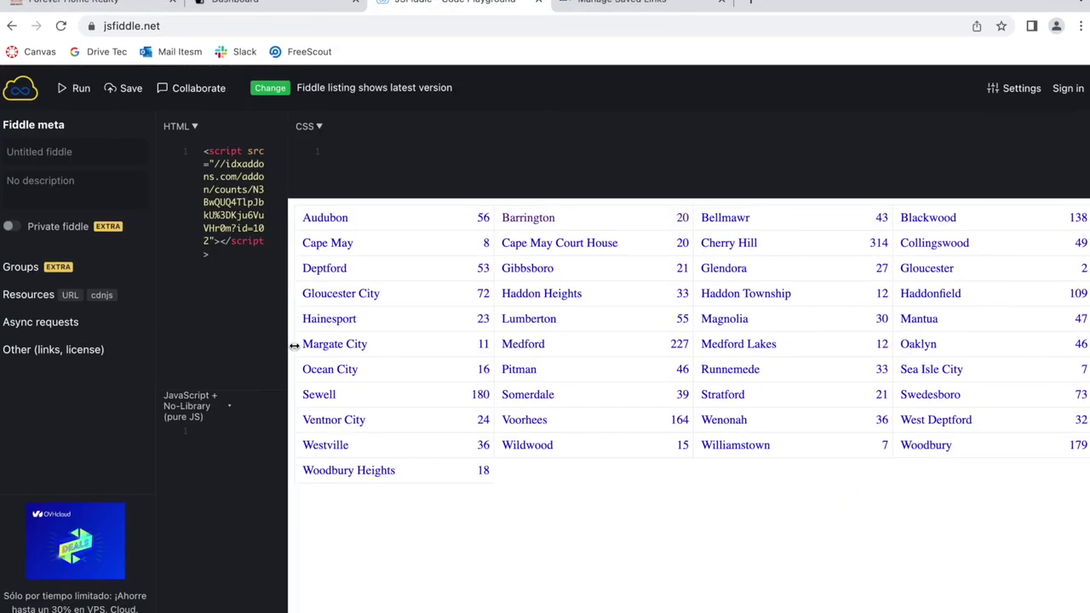
{"action": "left_click", "coordinate": [107, 6]}
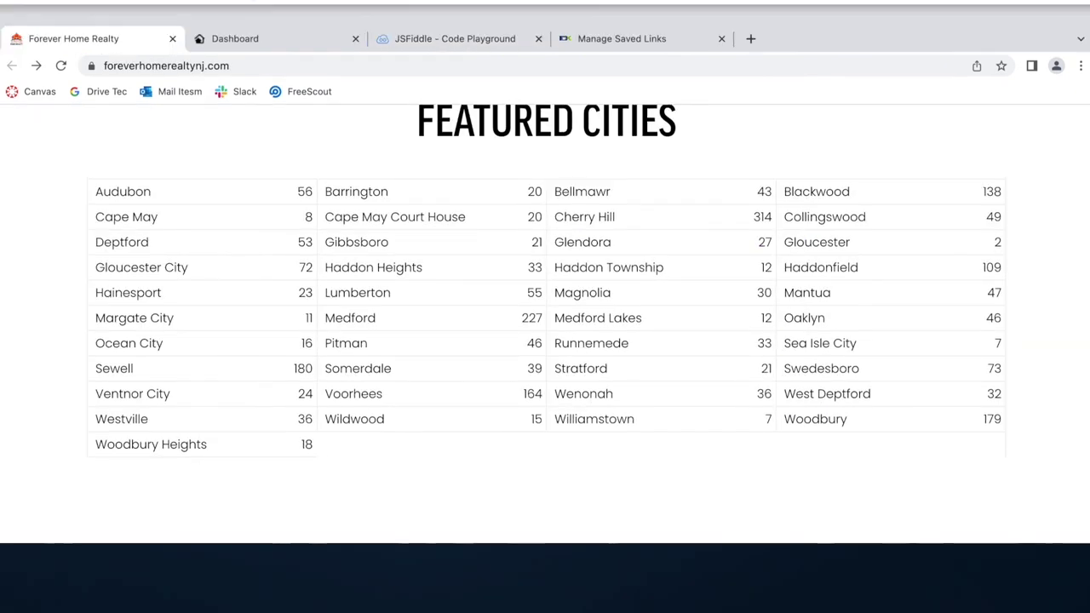
{"action": "left_click", "coordinate": [255, 38]}
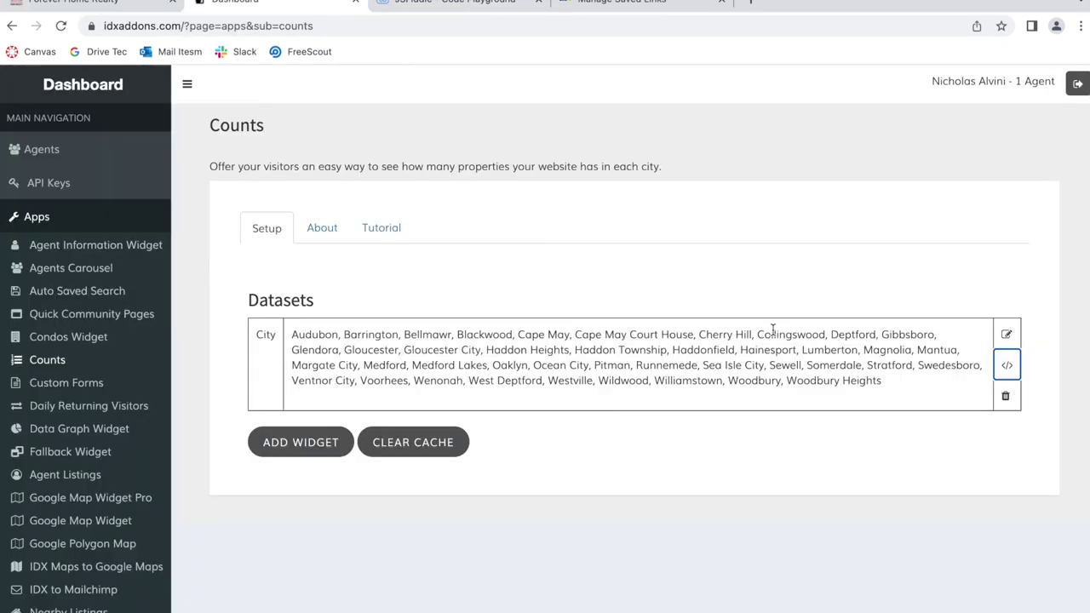
{"action": "left_click", "coordinate": [103, 226]}
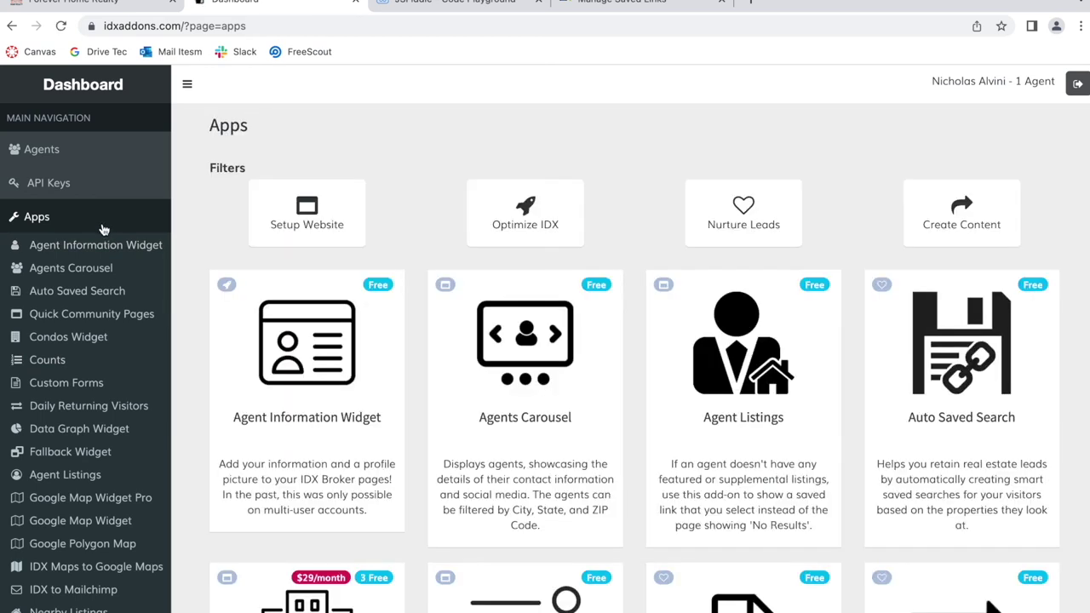